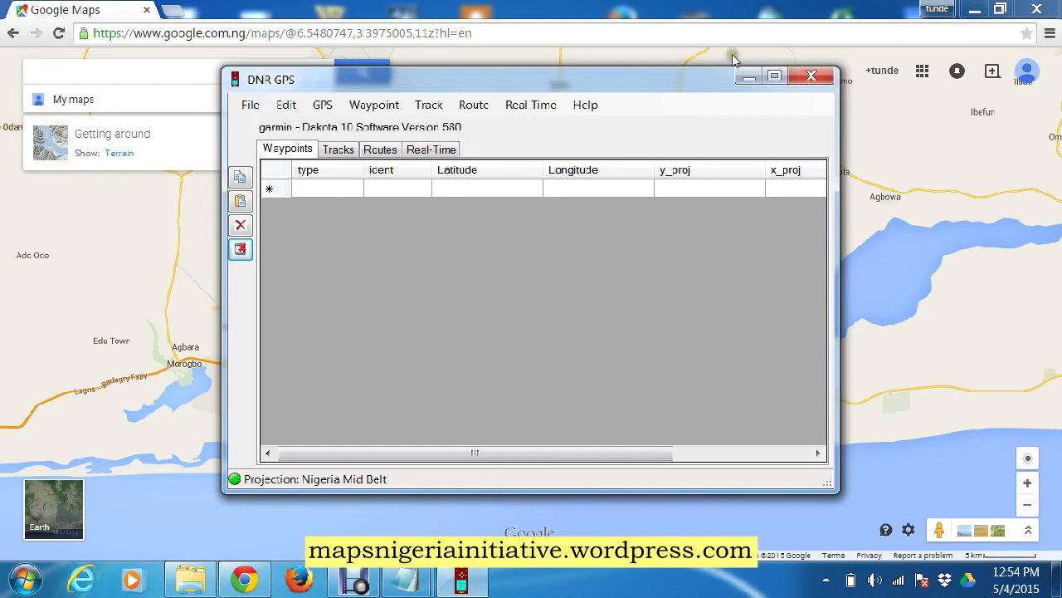
- Move the DNR GPS window aside and bring the Google Maps browser to the front
{"action": "mouse_move", "coordinate": [654, 76]}
{"action": "left_mouse_down"}
{"action": "mouse_move", "coordinate": [738, 207]}
{"action": "mouse_move", "coordinate": [665, 86]}
{"action": "left_mouse_up"}
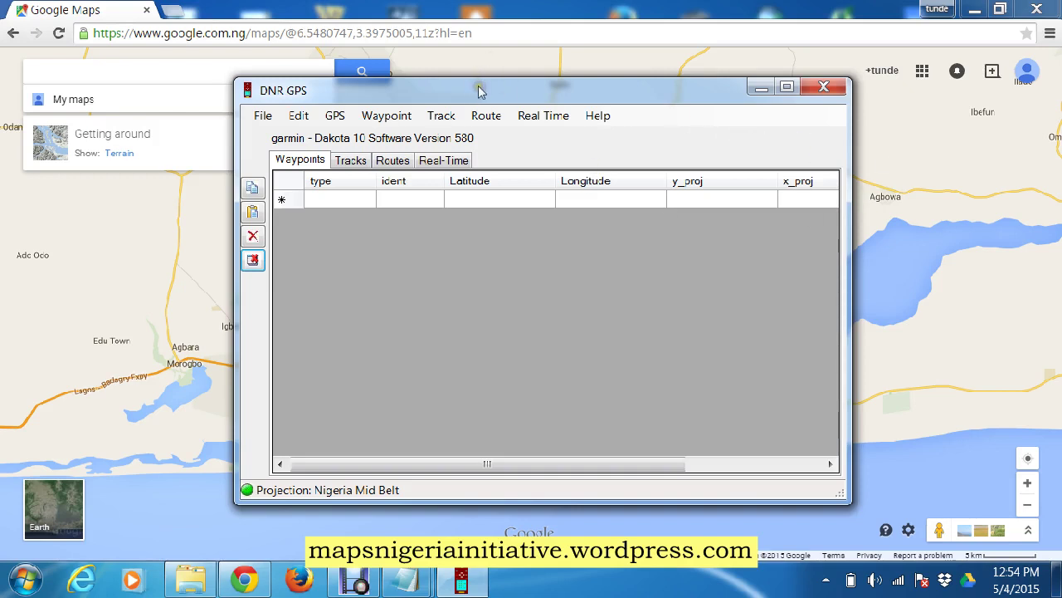
{"action": "left_click", "coordinate": [969, 9]}
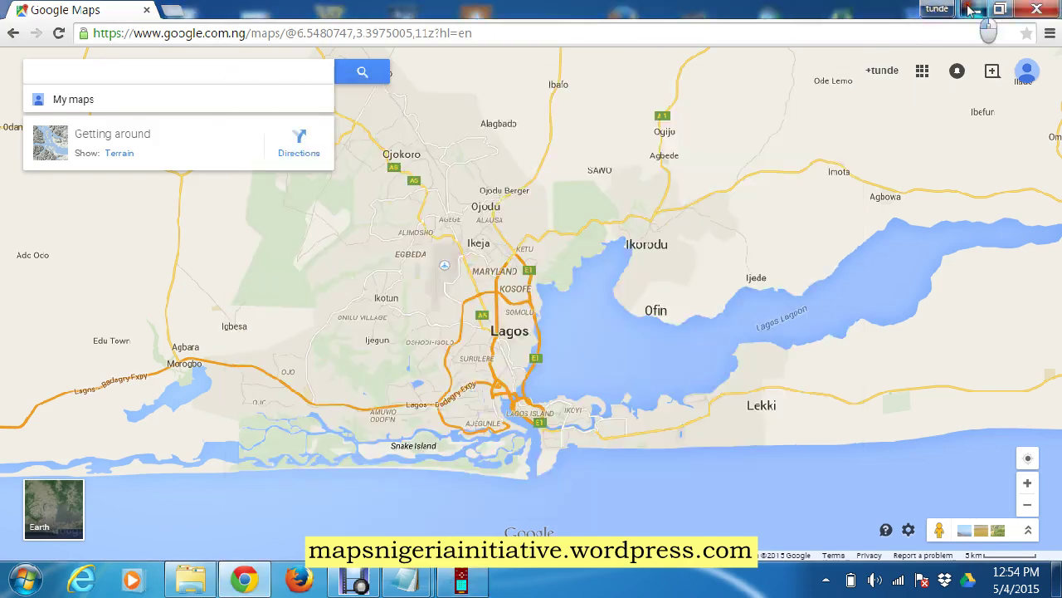
- Minimize the browser, find the connected GPS unit, and start downloading all its files
{"action": "left_click", "coordinate": [973, 9]}
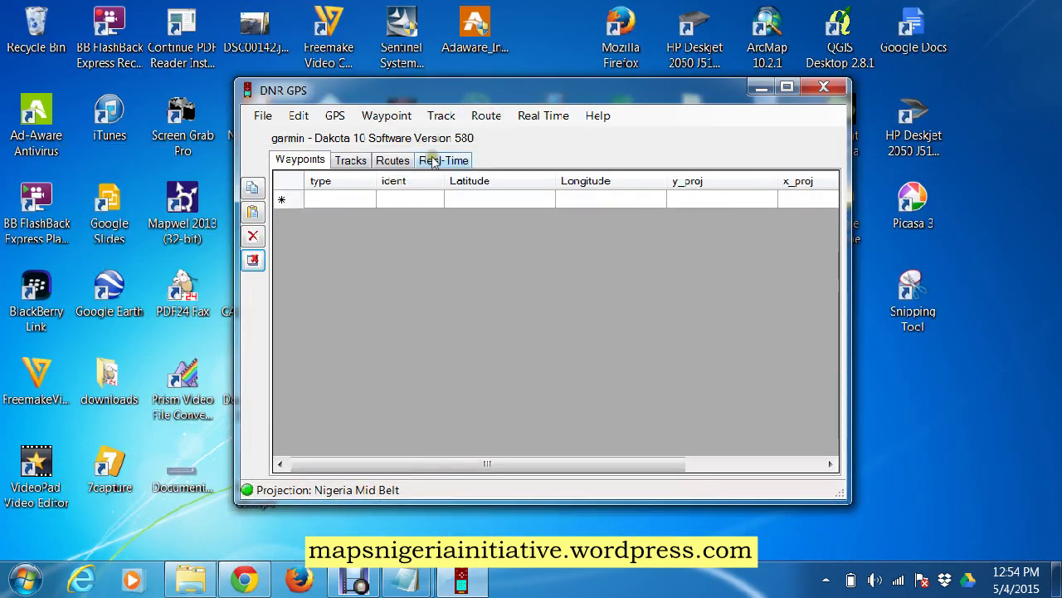
{"action": "left_click", "coordinate": [334, 116]}
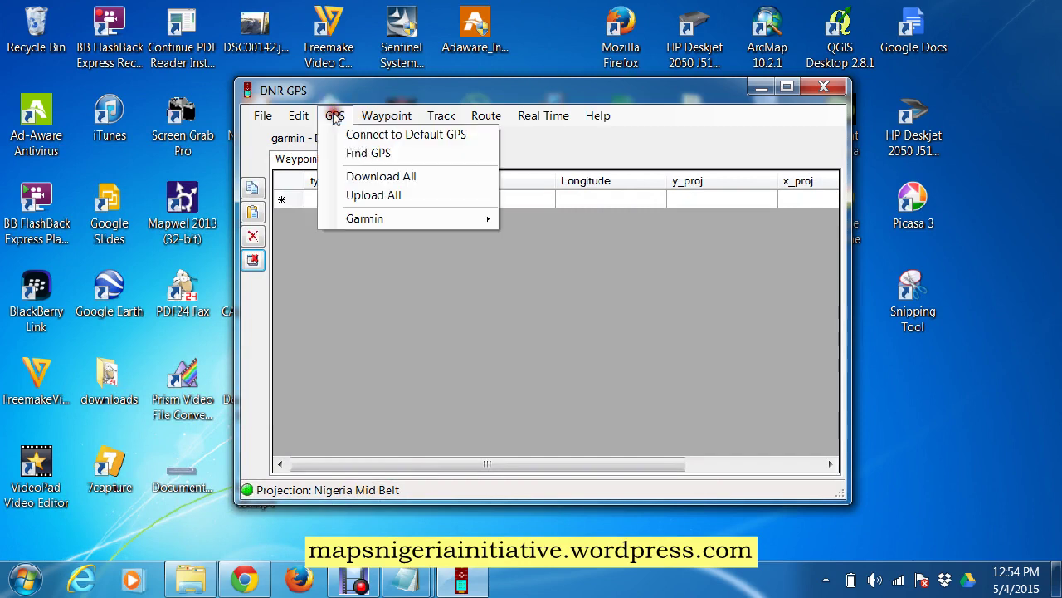
{"action": "left_click", "coordinate": [365, 151]}
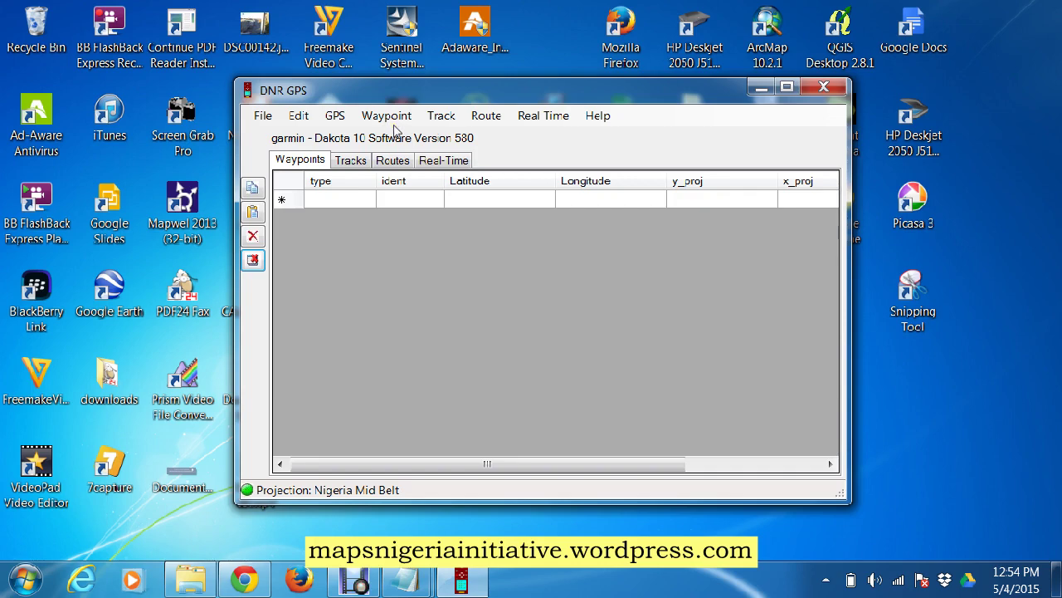
{"action": "left_click", "coordinate": [337, 121]}
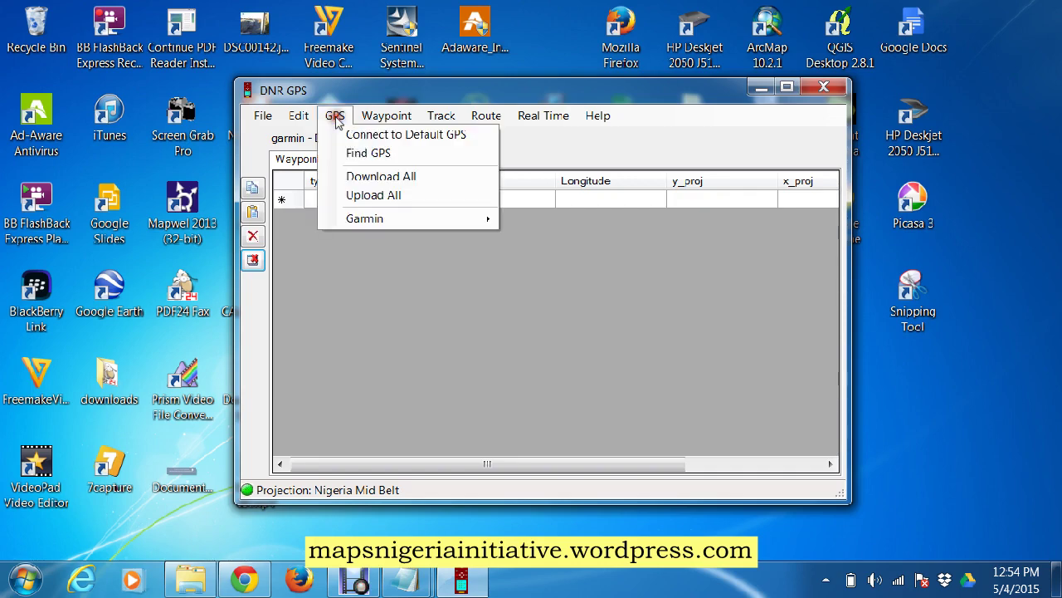
{"action": "left_click", "coordinate": [383, 178]}
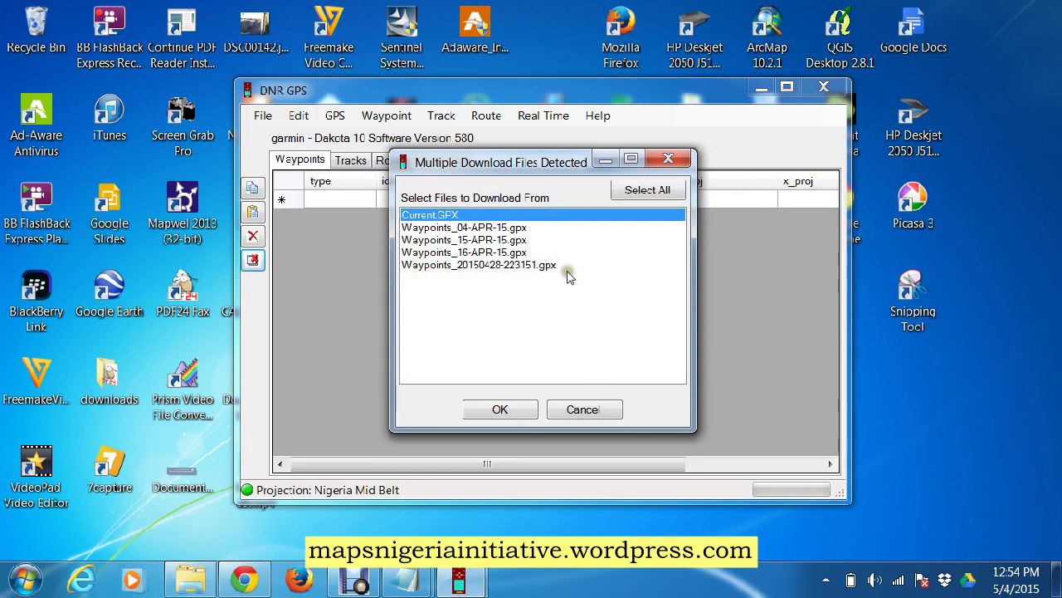
- Download the five waypoints from Waypoints_20150428-223151.gpx into the DNR GPS Waypoints table
{"action": "left_click", "coordinate": [462, 265]}
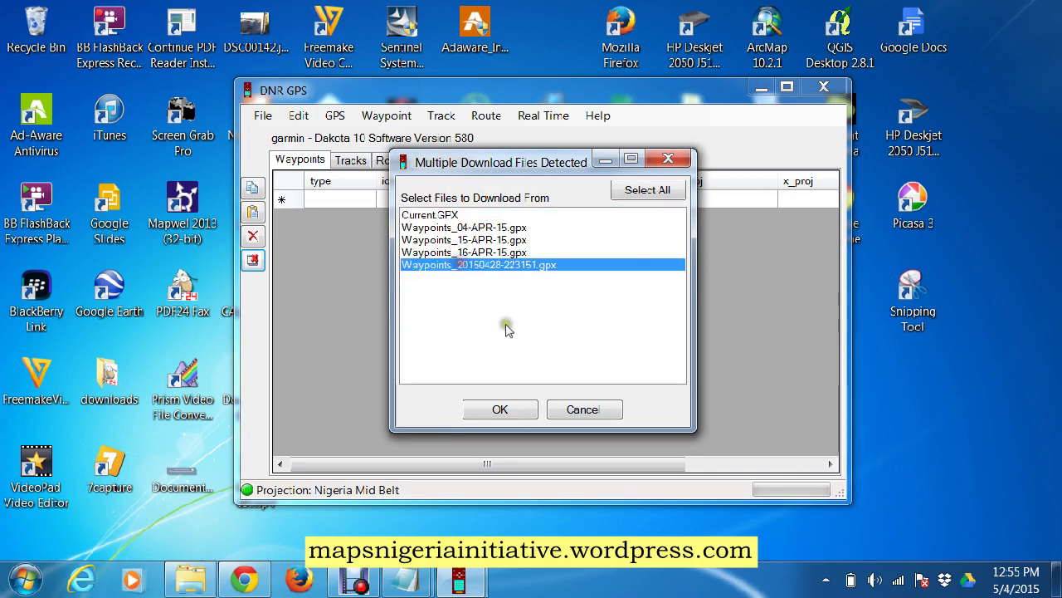
{"action": "left_click", "coordinate": [498, 410]}
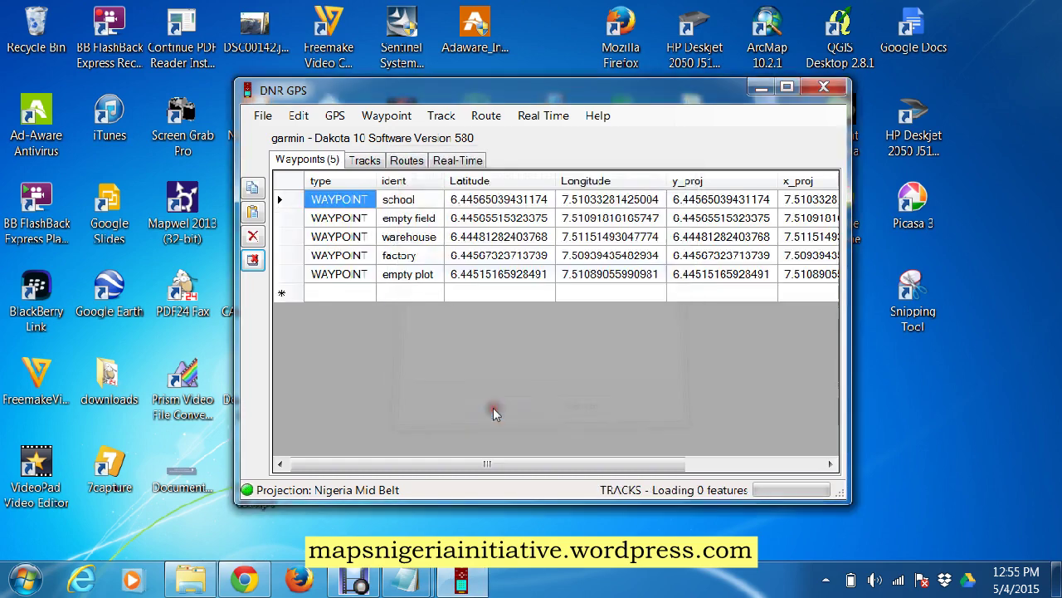
{"action": "left_click", "coordinate": [542, 341]}
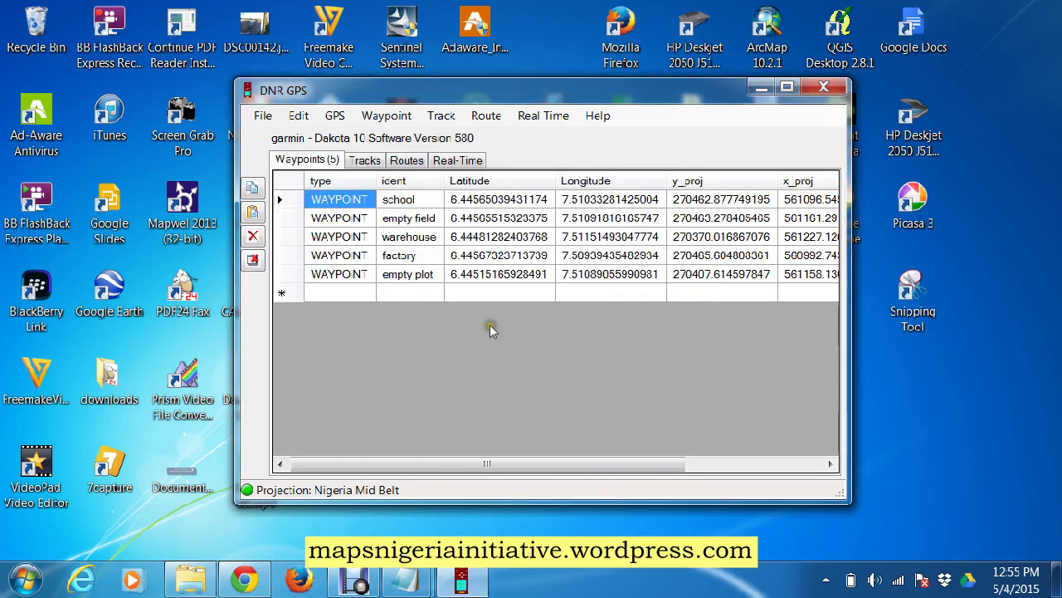
{"action": "left_click", "coordinate": [718, 465]}
{"action": "left_click", "coordinate": [342, 463]}
{"action": "left_click", "coordinate": [260, 116]}
- Save only the waypoints to a file named googlemapsgps.gpx in C:\Vid lesson
{"action": "mouse_move", "coordinate": [307, 153]}
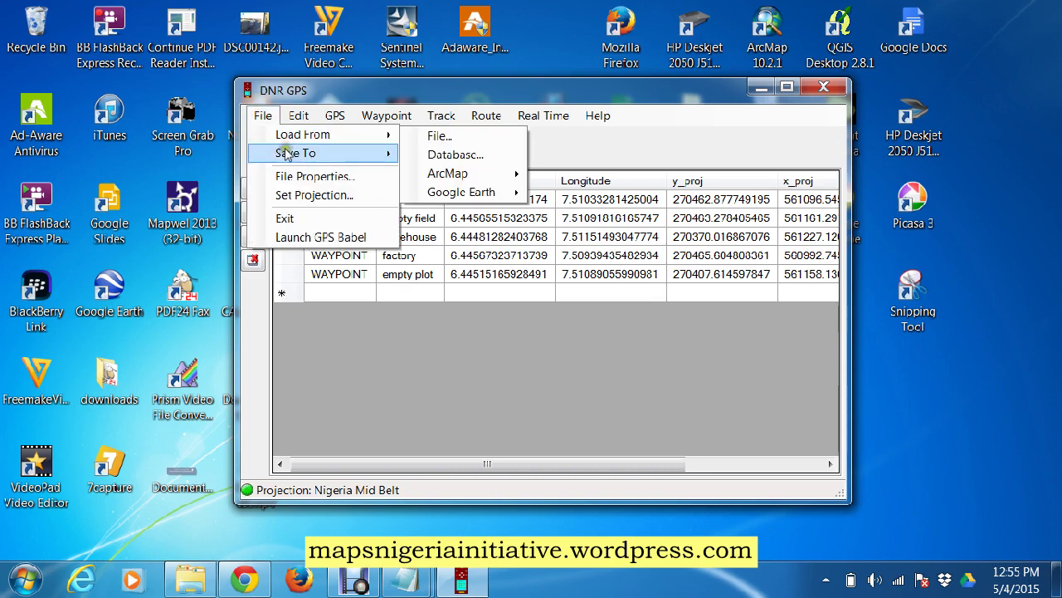
{"action": "left_click", "coordinate": [453, 152]}
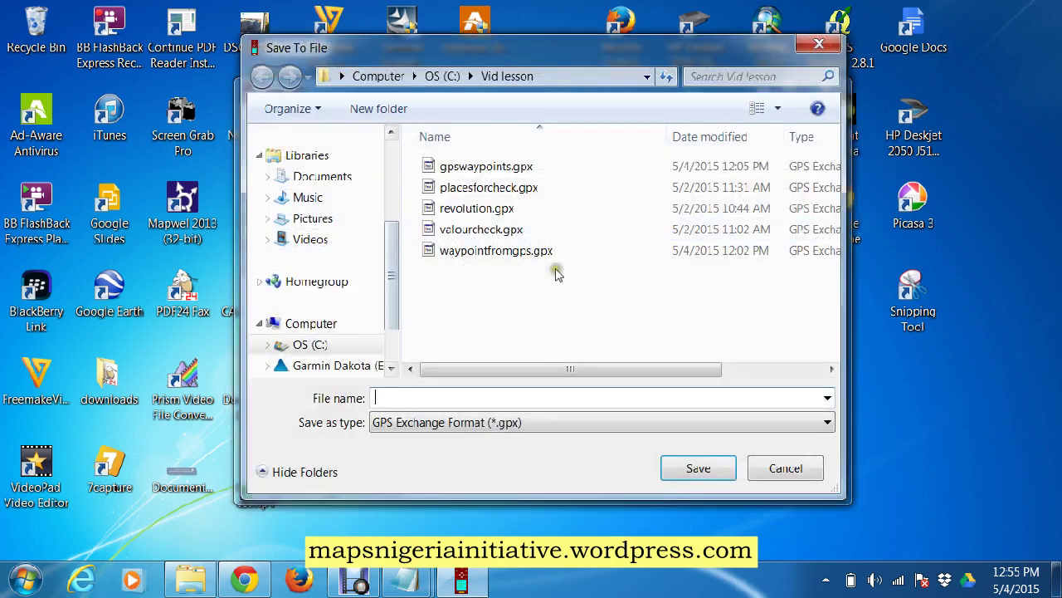
{"action": "type", "text": "googlemapsgps"}
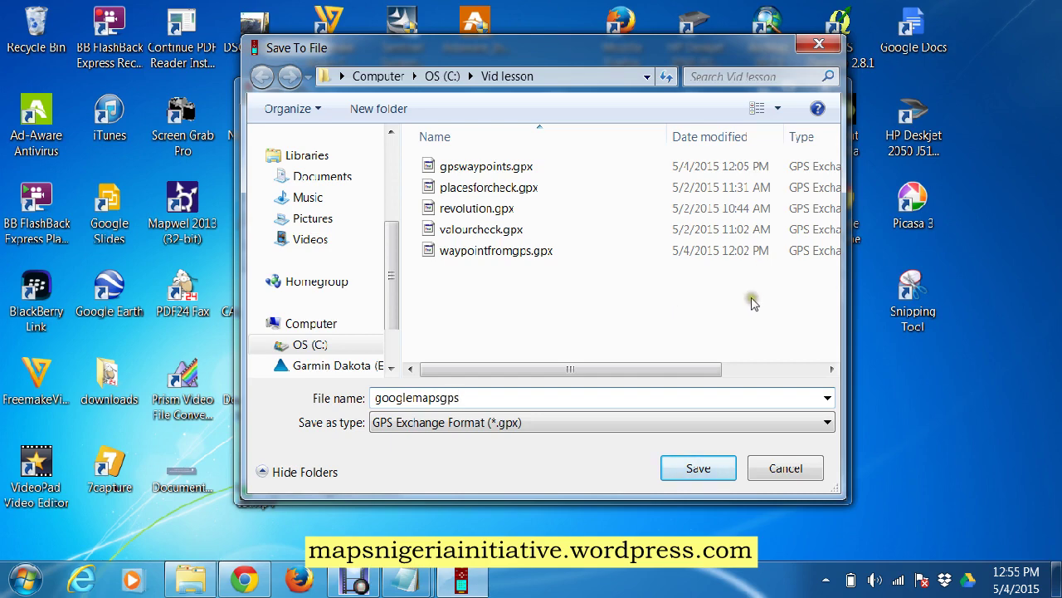
{"action": "left_click", "coordinate": [698, 465]}
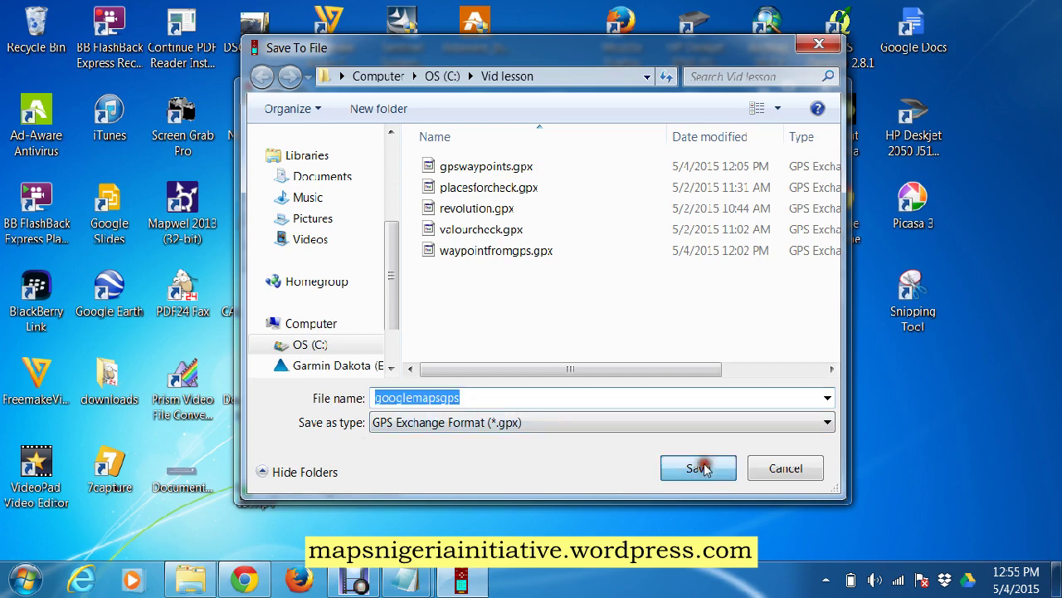
{"action": "left_click", "coordinate": [442, 249]}
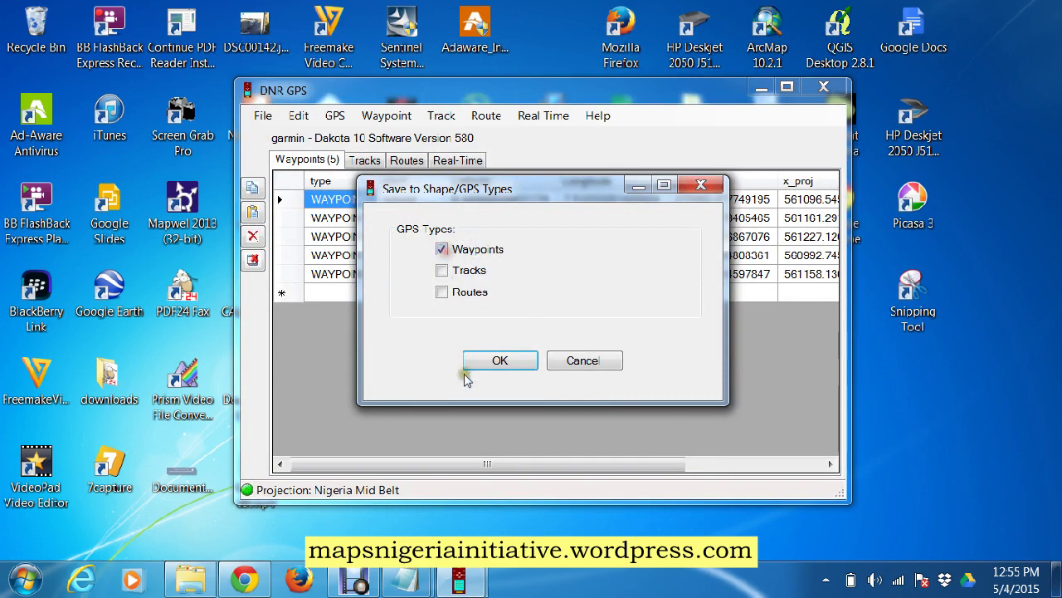
{"action": "left_click", "coordinate": [498, 360]}
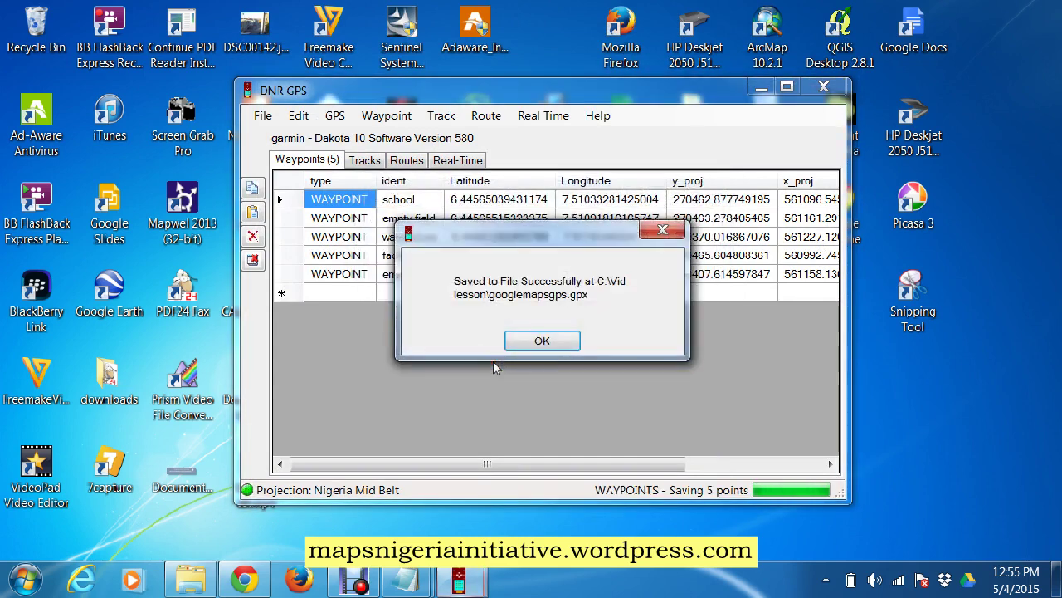
{"action": "left_click", "coordinate": [532, 339]}
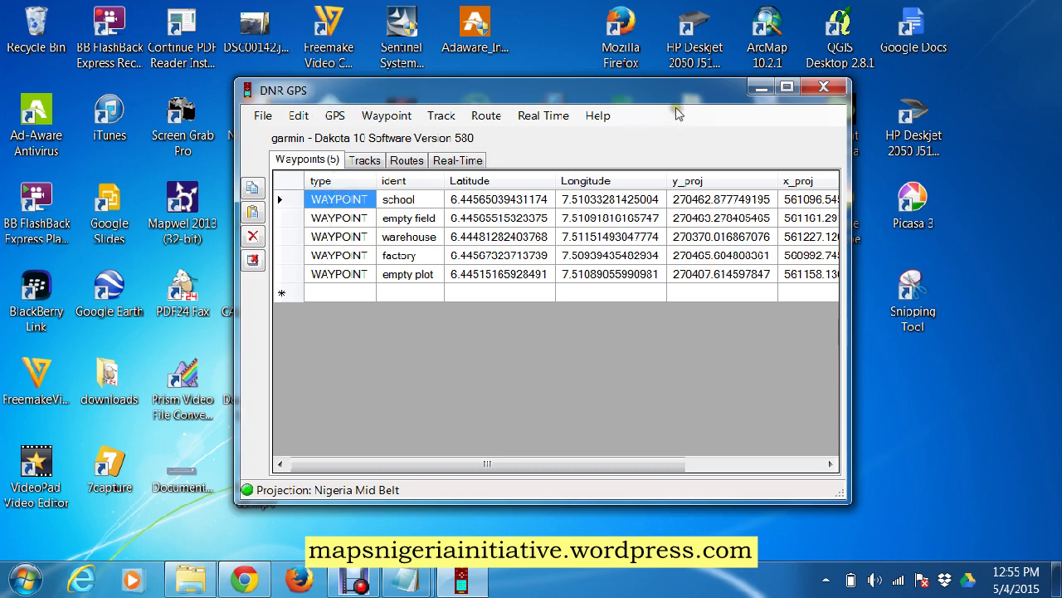
- Minimize DNR GPS and restore the Google Maps browser showing the My Maps list
{"action": "left_click", "coordinate": [762, 86]}
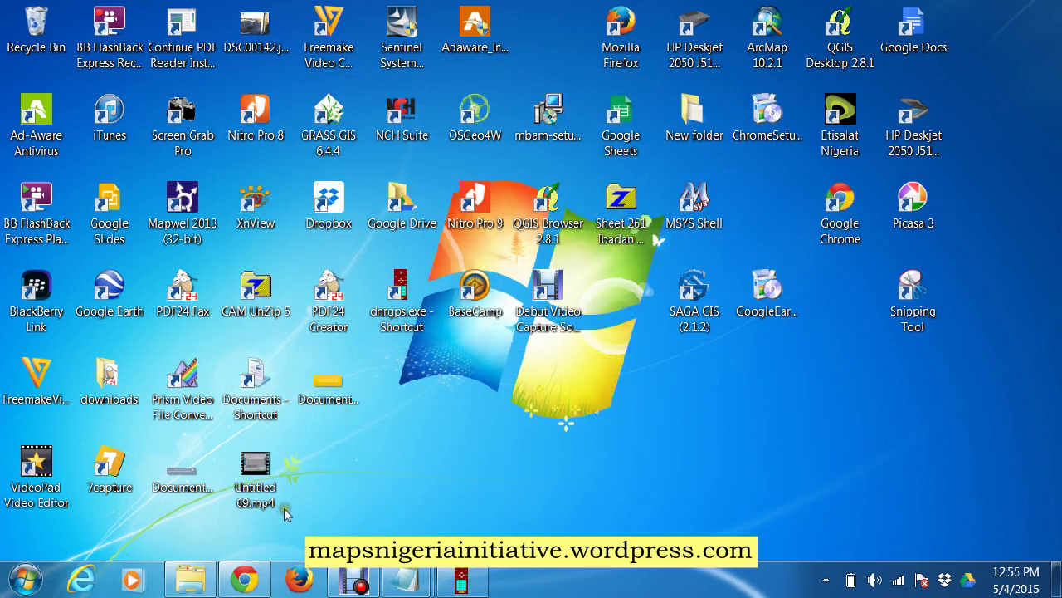
{"action": "left_click", "coordinate": [245, 579]}
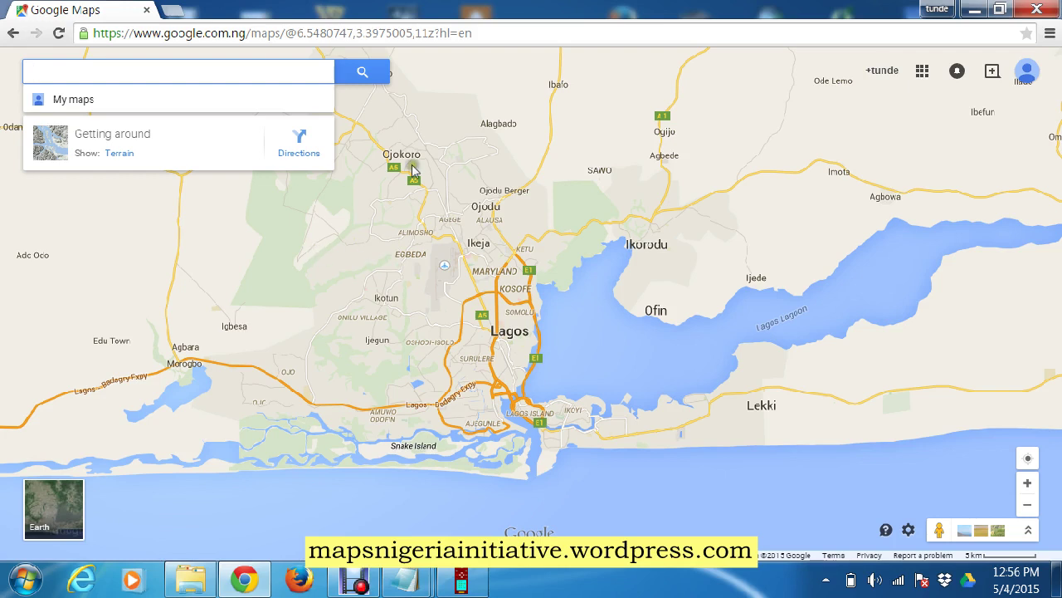
{"action": "left_click", "coordinate": [662, 226]}
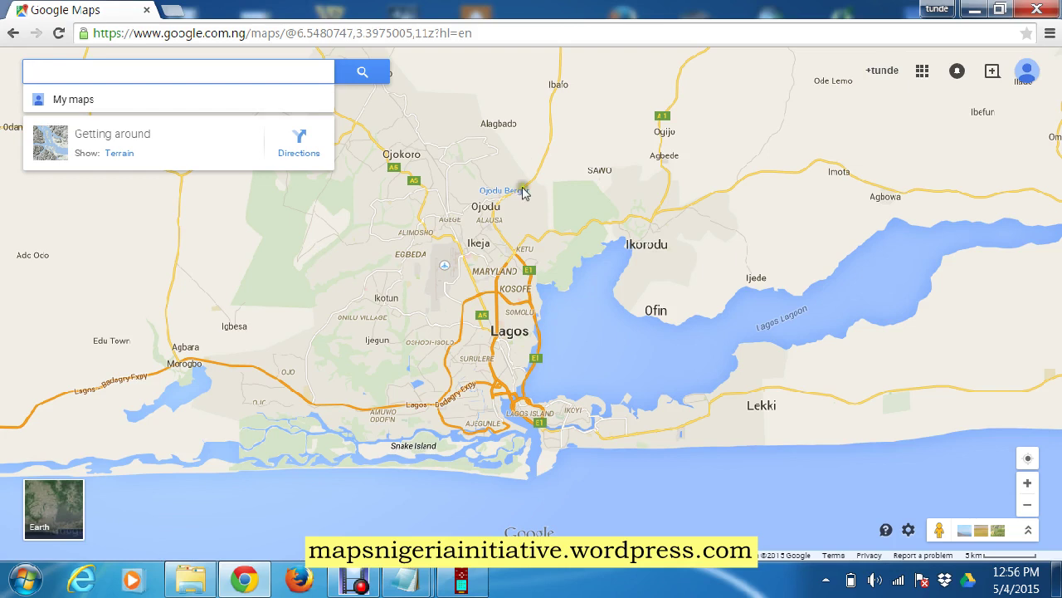
- Create a new Untitled map from My Maps and open it in its own tab
{"action": "left_click", "coordinate": [67, 101]}
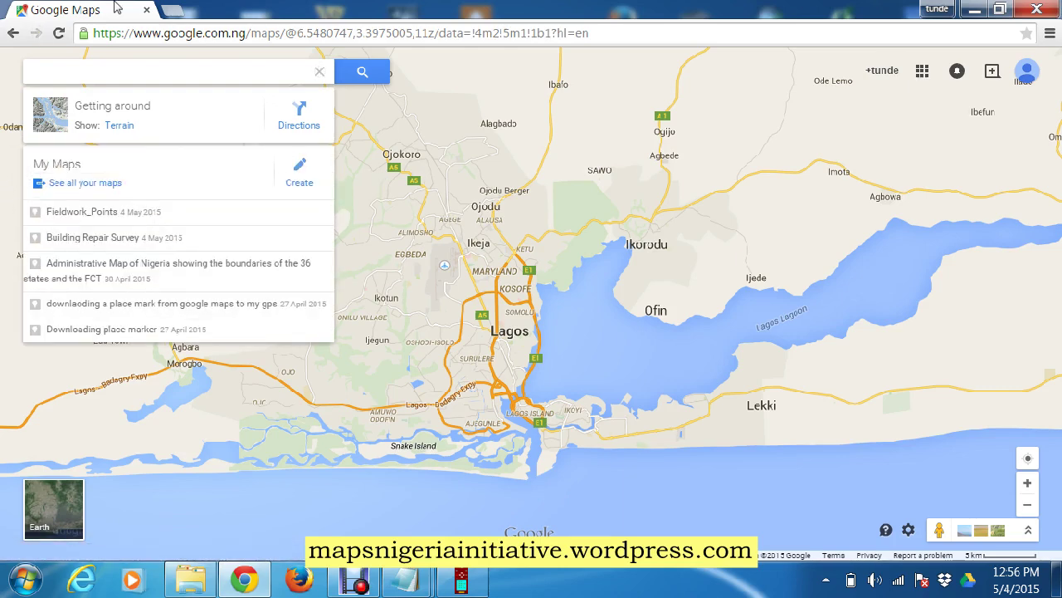
{"action": "left_click", "coordinate": [303, 187]}
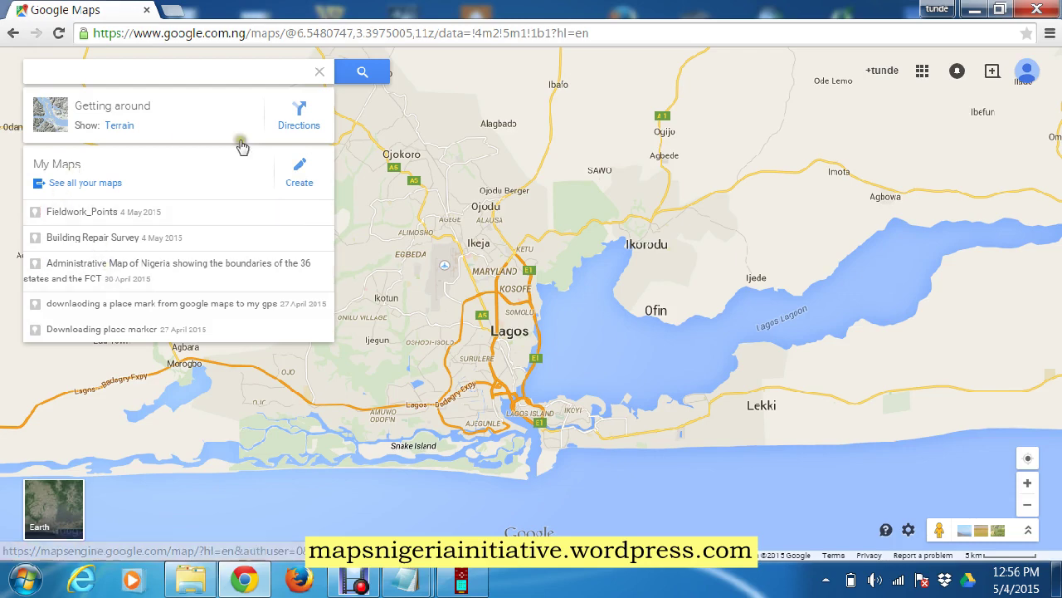
{"action": "left_click", "coordinate": [299, 184]}
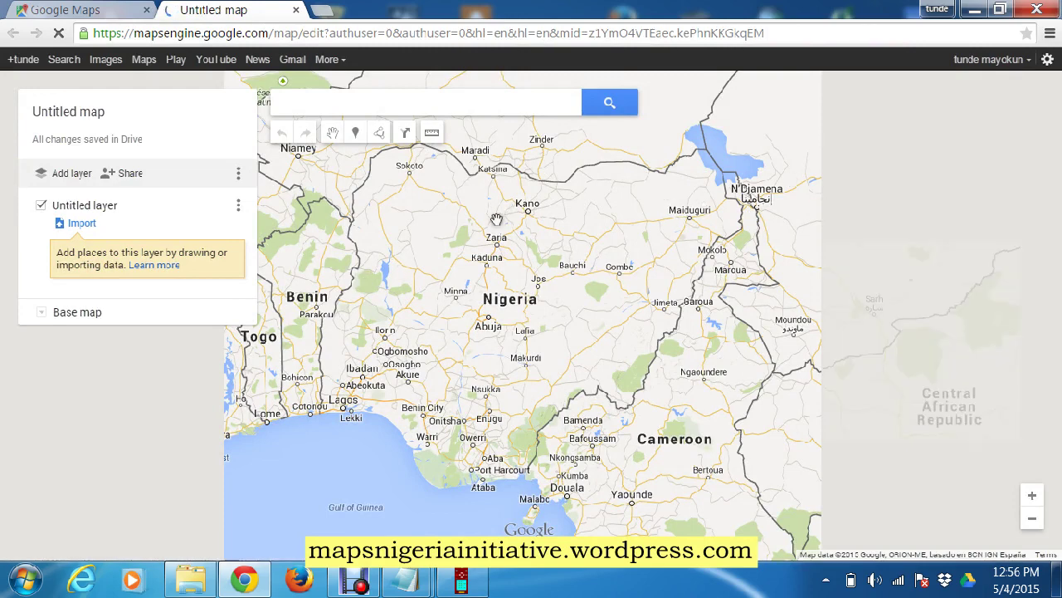
- Title the map 'points from fieldwork', describe it as 'waypoints captured by the GPS during fieldwork', and save
{"action": "left_click", "coordinate": [60, 111]}
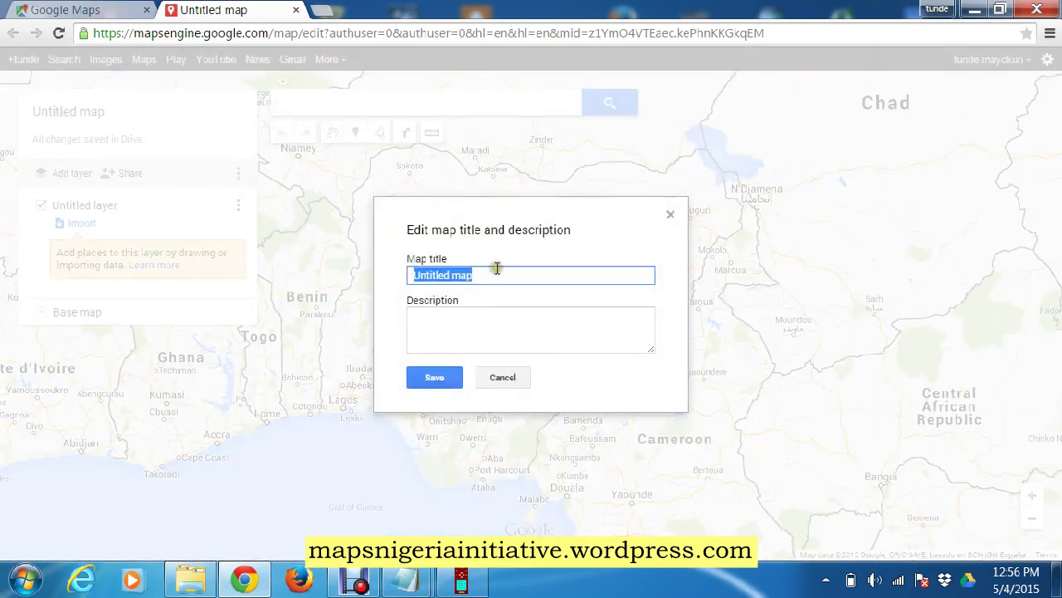
{"action": "key", "text": "BackSpace"}
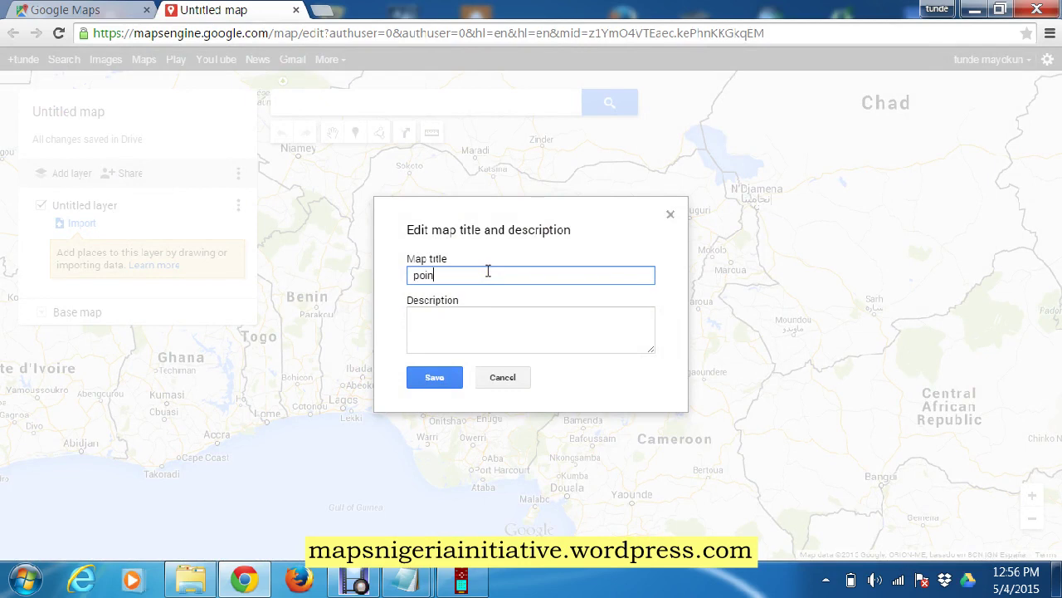
{"action": "type", "text": "points from fieldwork"}
{"action": "left_click", "coordinate": [442, 327]}
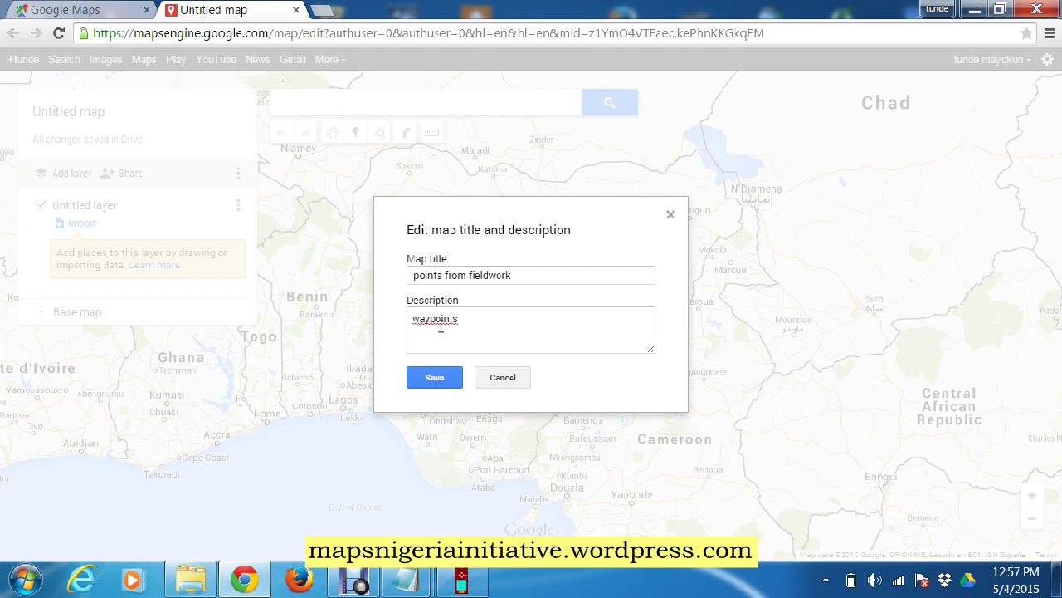
{"action": "type", "text": "waypoints captured by the GPS during fieldwork"}
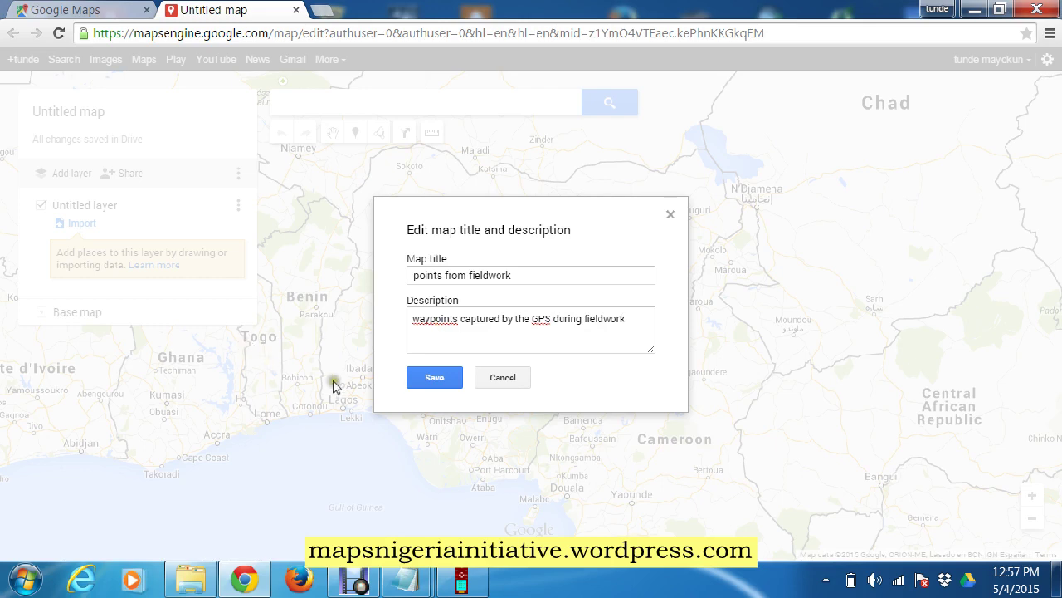
{"action": "left_click", "coordinate": [432, 379]}
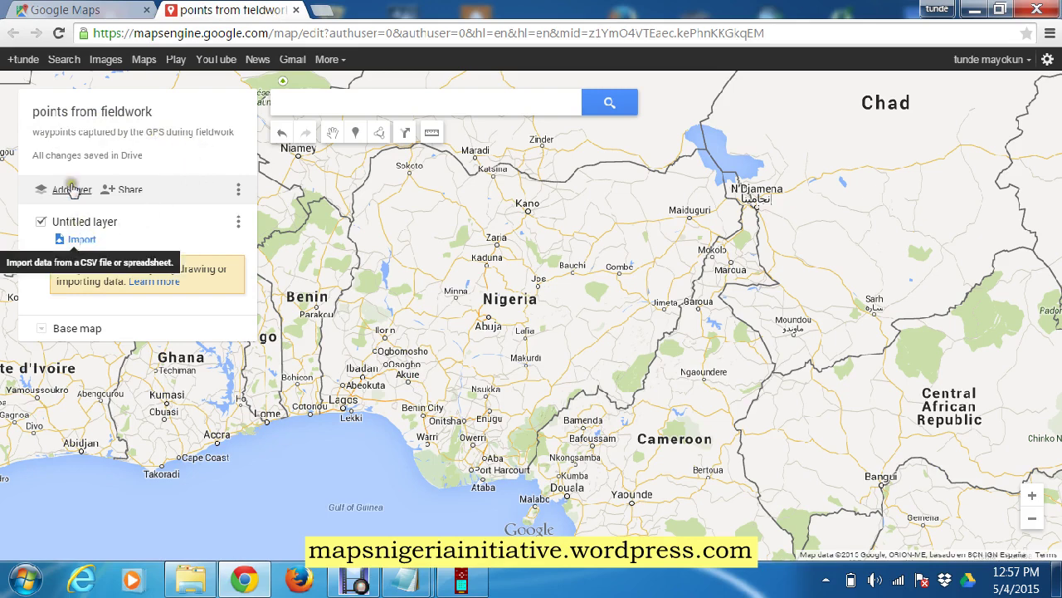
- Open the Untitled layer's import window, then bring the DNR GPS waypoint table forward
{"action": "left_click", "coordinate": [83, 241]}
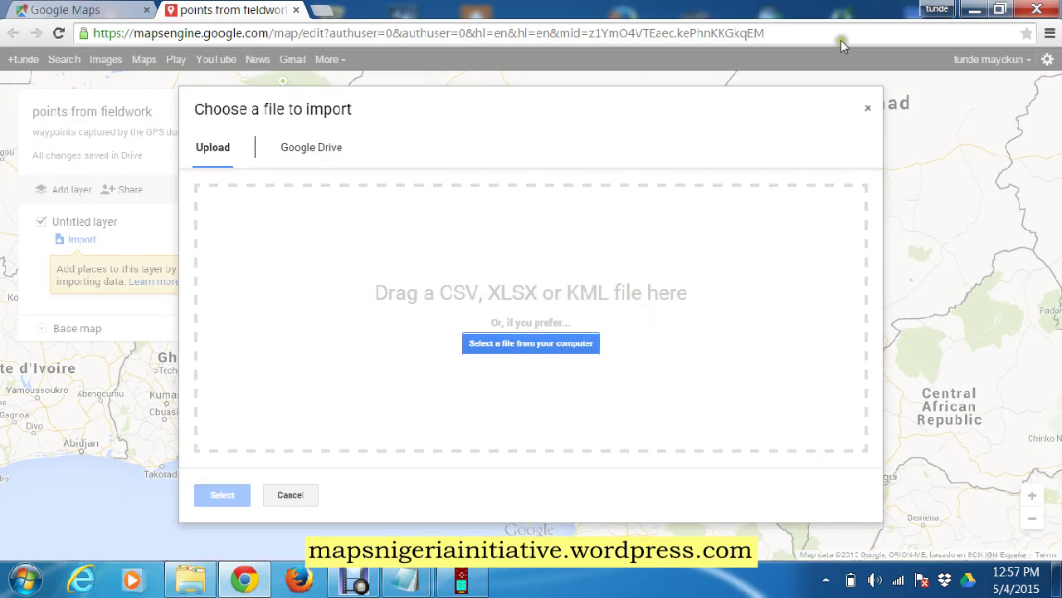
{"action": "left_click", "coordinate": [462, 579]}
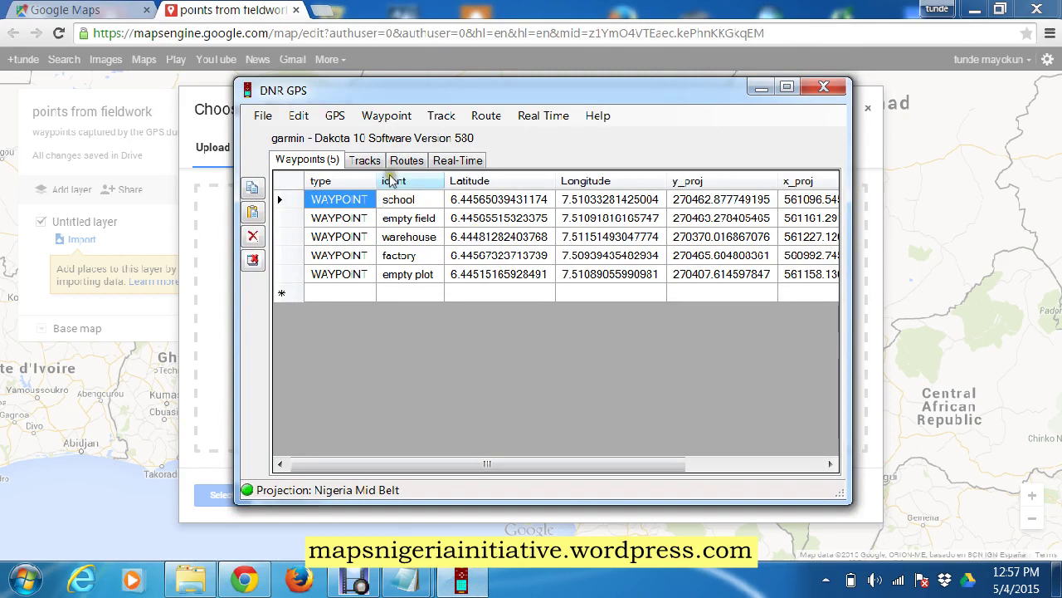
- Start saving the waypoints to a file with KML as the file type
{"action": "left_click", "coordinate": [261, 118]}
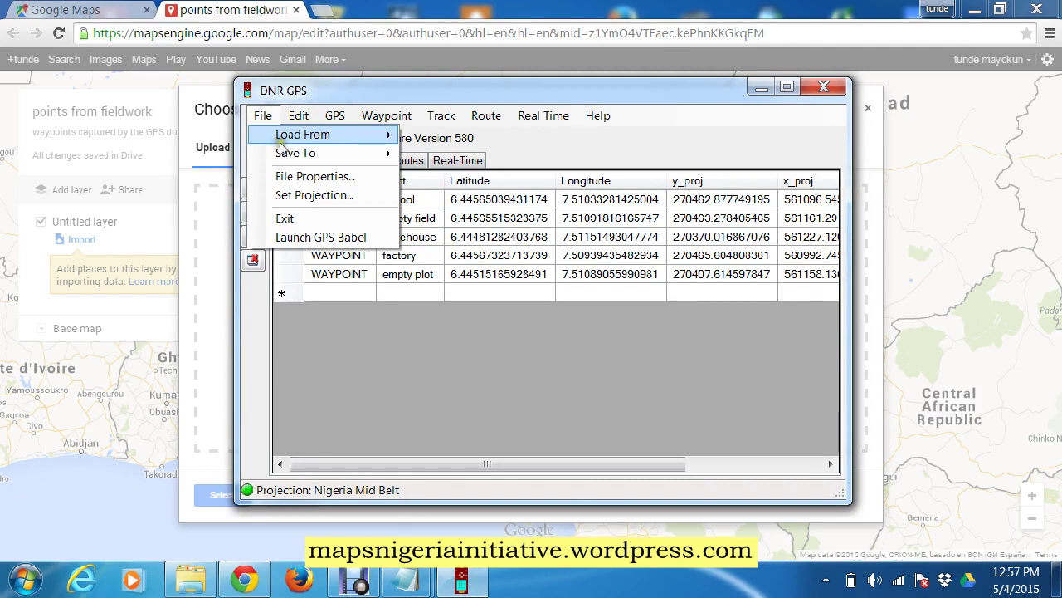
{"action": "mouse_move", "coordinate": [279, 139]}
{"action": "left_click", "coordinate": [437, 154]}
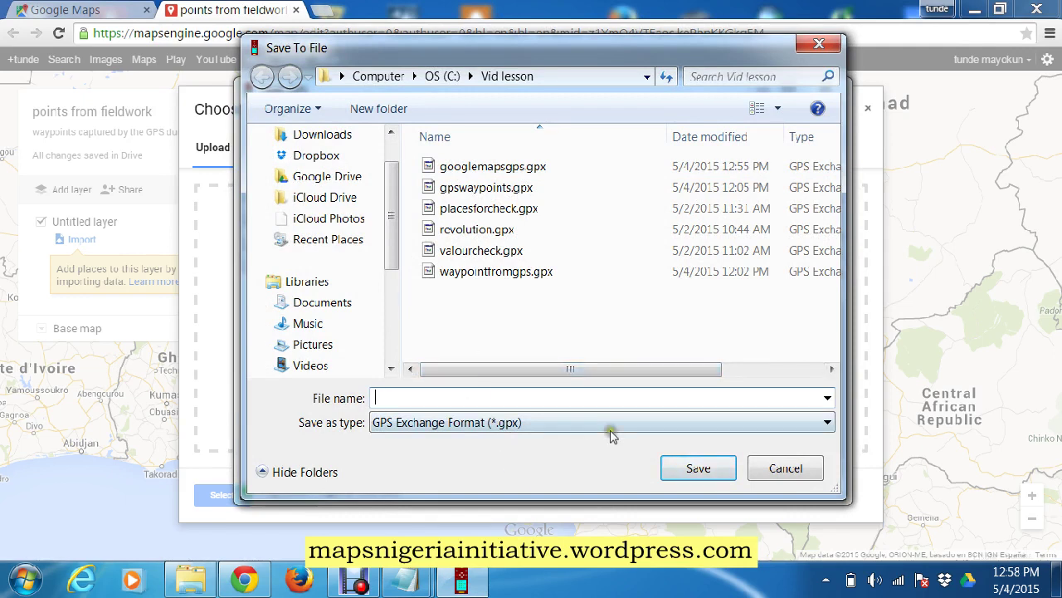
{"action": "left_click", "coordinate": [779, 428]}
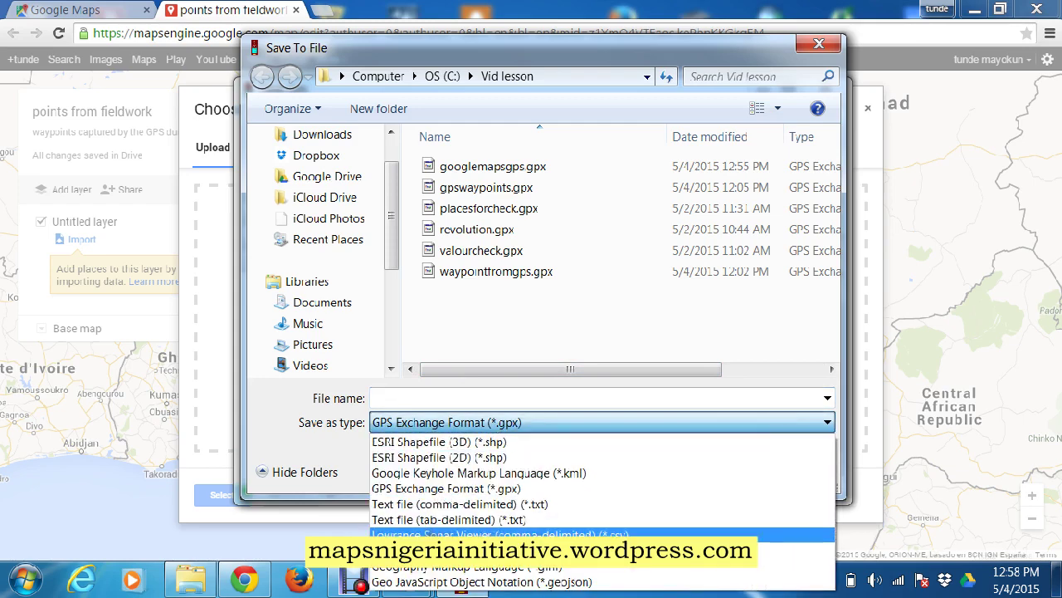
{"action": "left_click", "coordinate": [440, 473]}
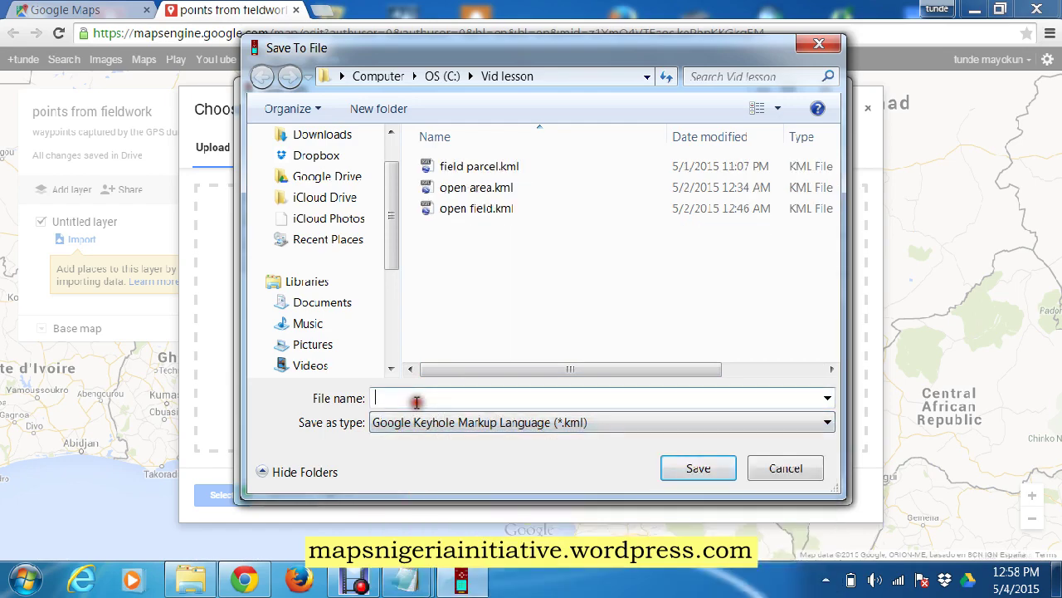
- Save the KML as googlemapsgps in C:\Vid lesson, then minimize DNR GPS
{"action": "left_click_drag", "start_coordinate": [617, 62], "coordinate": [646, 108]}
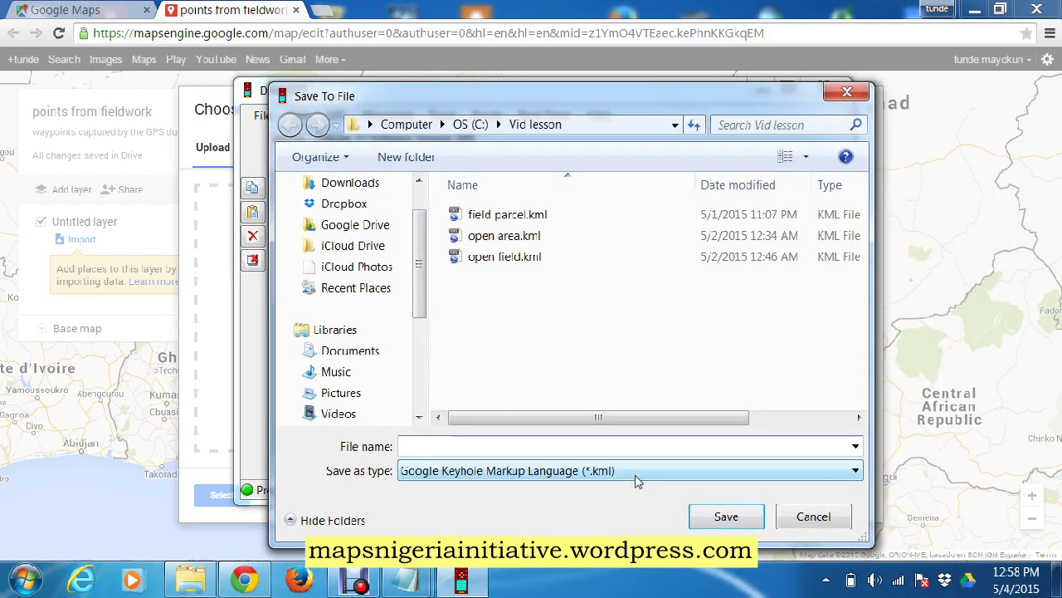
{"action": "type", "text": "goo"}
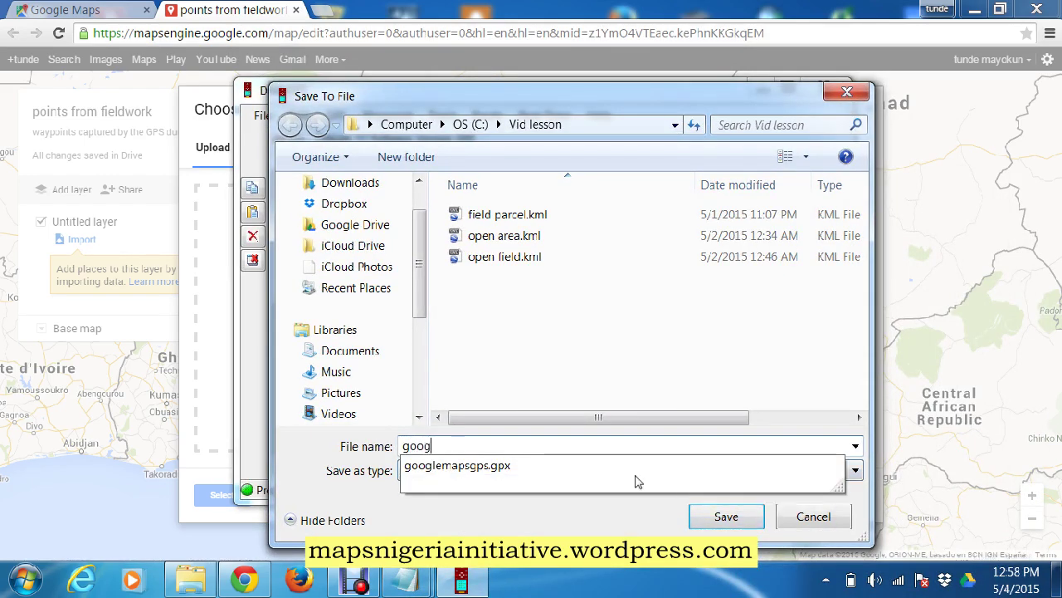
{"action": "type", "text": "g"}
{"action": "left_click", "coordinate": [503, 467]}
{"action": "left_click", "coordinate": [515, 446]}
{"action": "key", "text": "BackSpace"}
{"action": "key", "text": "BackSpace"}
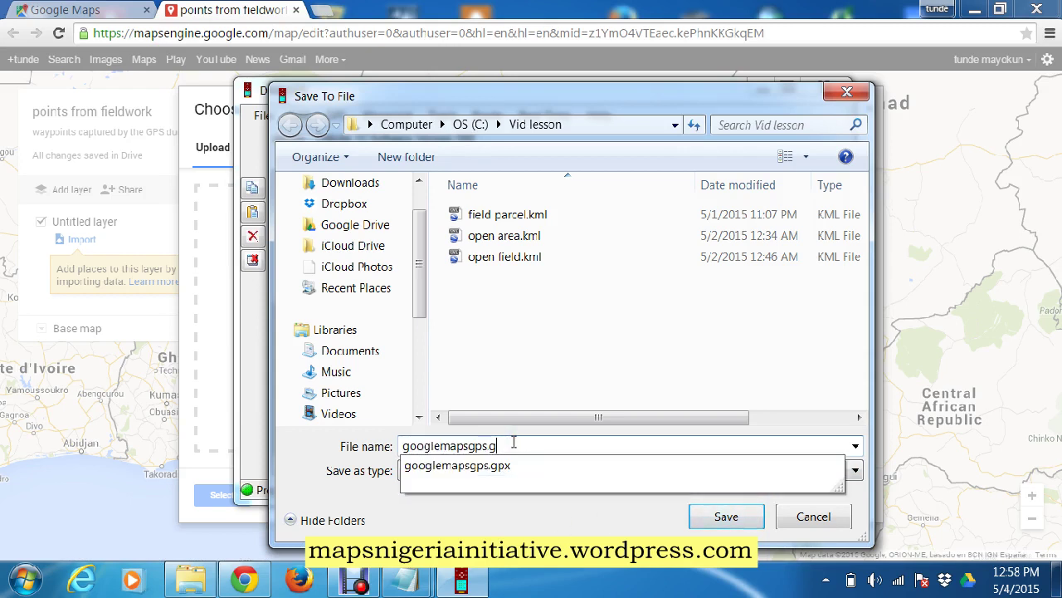
{"action": "key", "text": "Escape"}
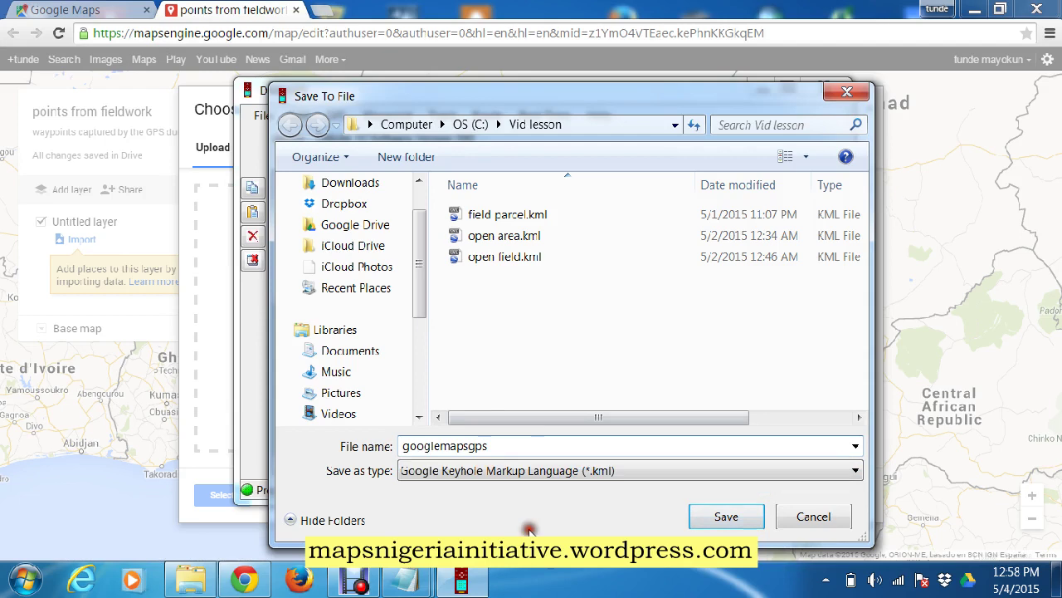
{"action": "left_click", "coordinate": [710, 519]}
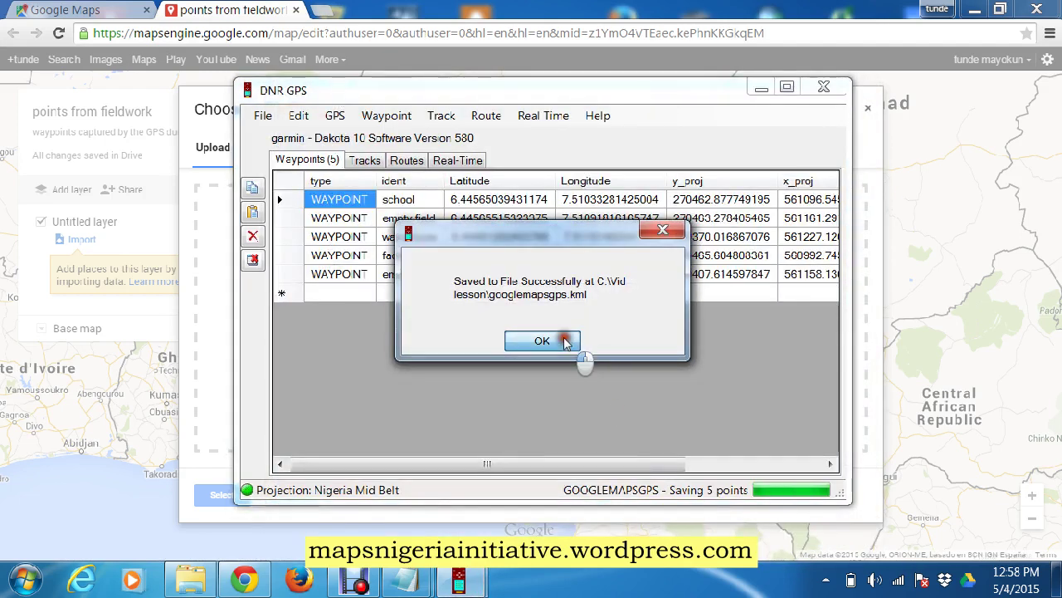
{"action": "left_click", "coordinate": [542, 341]}
{"action": "left_click", "coordinate": [757, 87]}
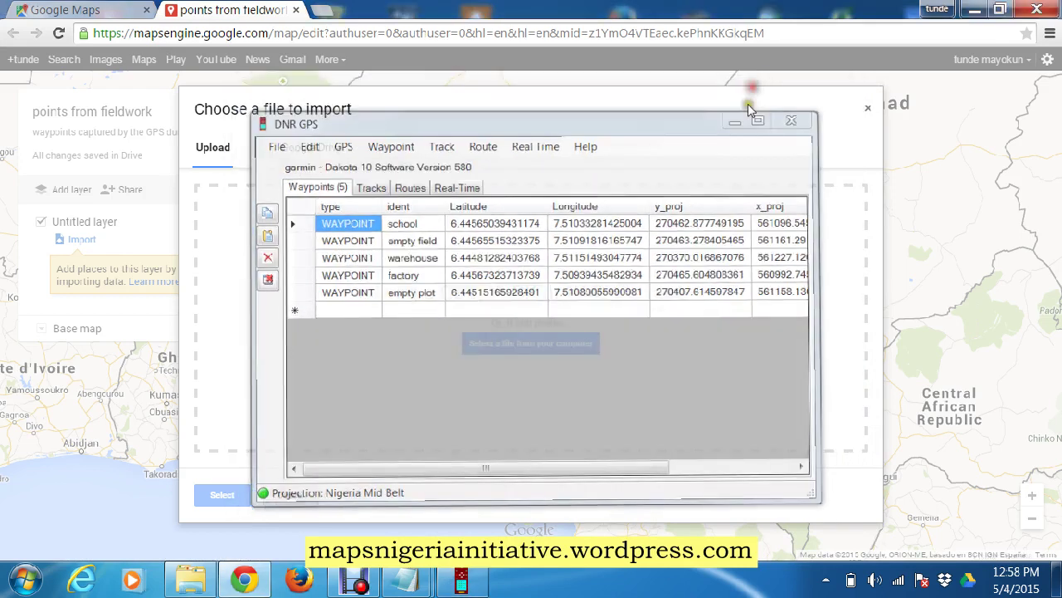
- Import googlemapsgps.kml from C:\Vid lesson into the map
{"action": "left_click", "coordinate": [560, 347]}
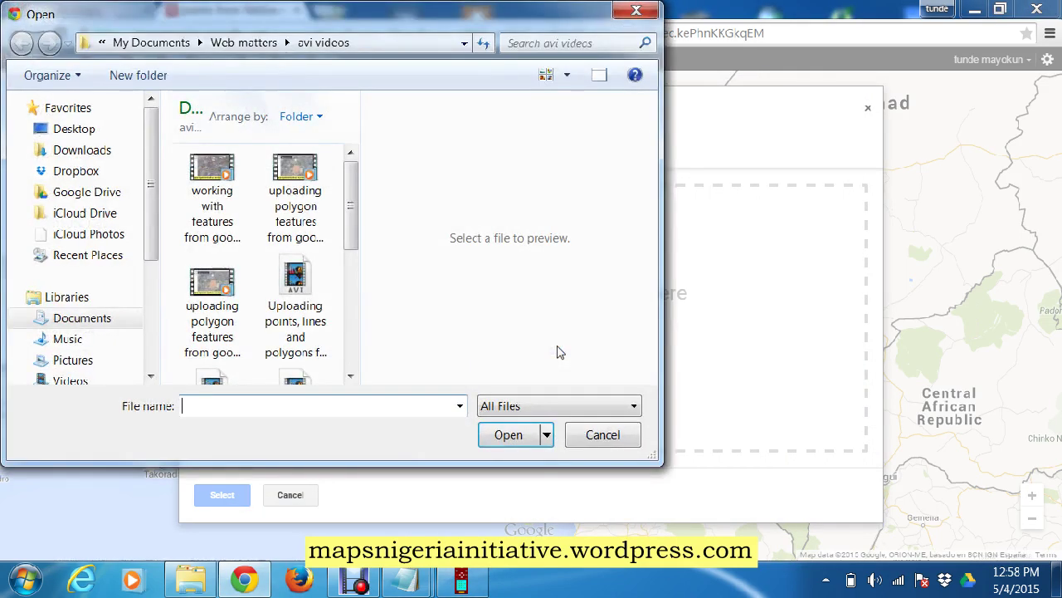
{"action": "scroll", "coordinate": [147, 344], "scroll_direction": "down", "scroll_amount": 5}
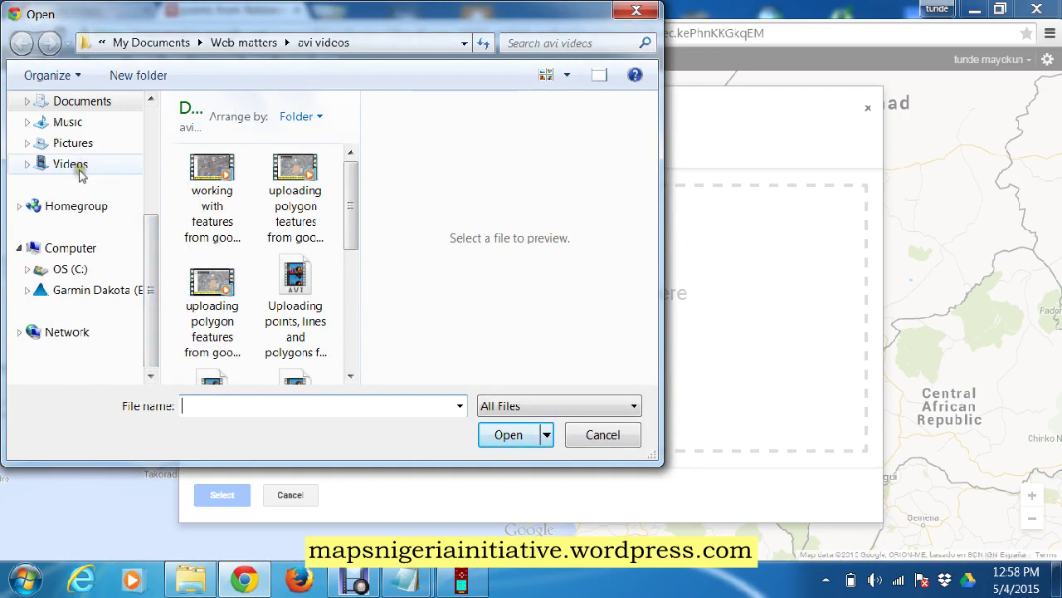
{"action": "left_click", "coordinate": [83, 270]}
{"action": "left_click", "coordinate": [352, 320]}
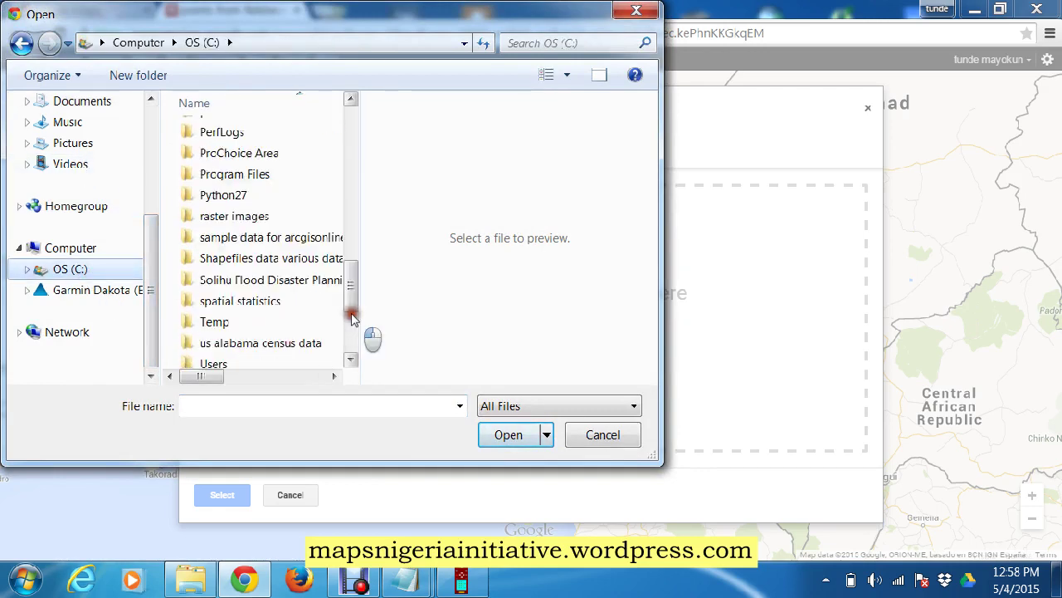
{"action": "left_click", "coordinate": [351, 142]}
{"action": "double_click", "coordinate": [220, 337]}
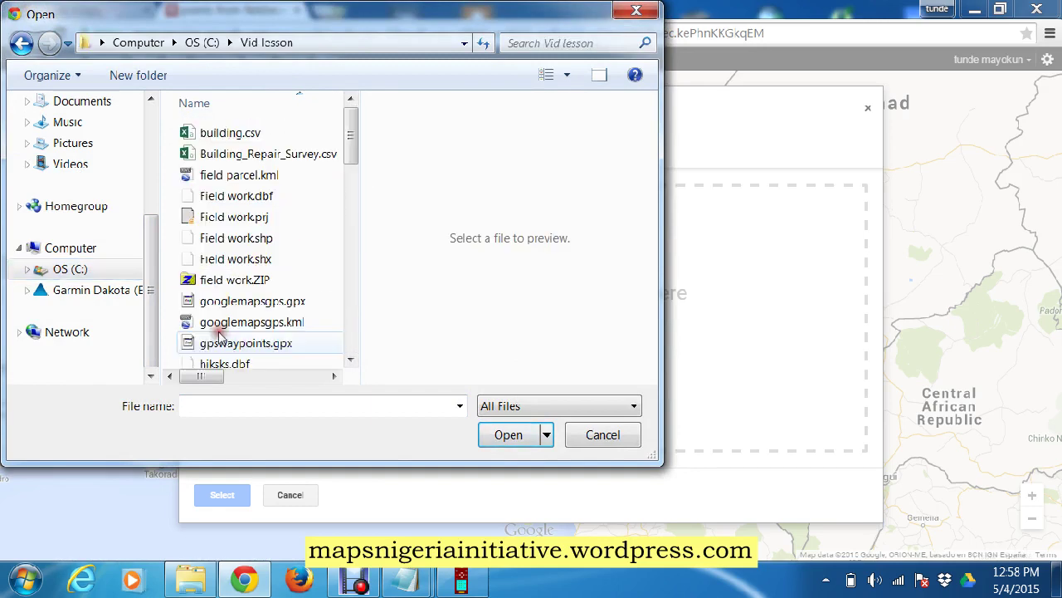
{"action": "left_click", "coordinate": [297, 302]}
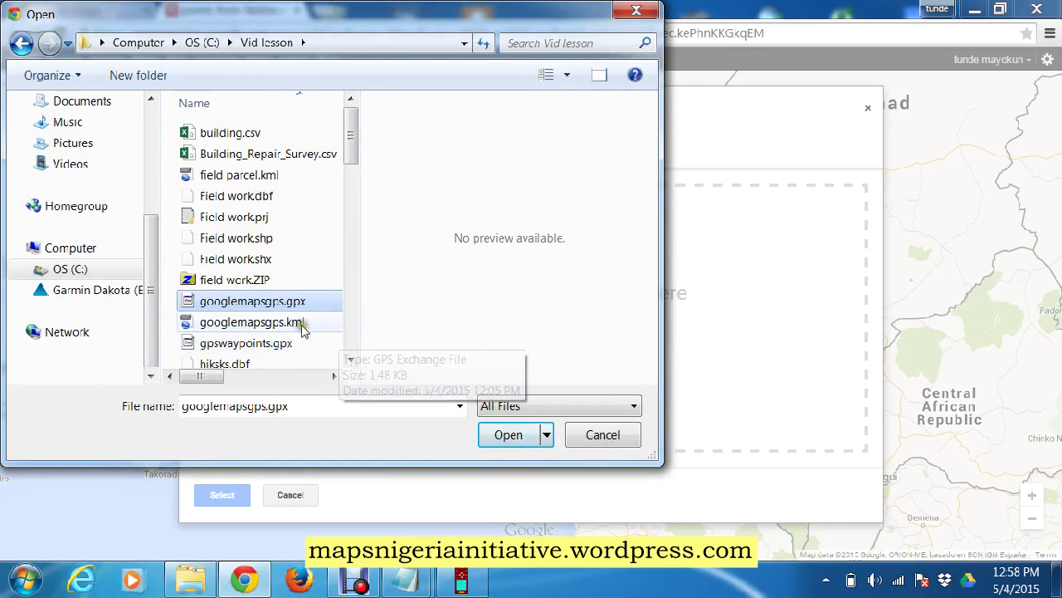
{"action": "left_click", "coordinate": [301, 327]}
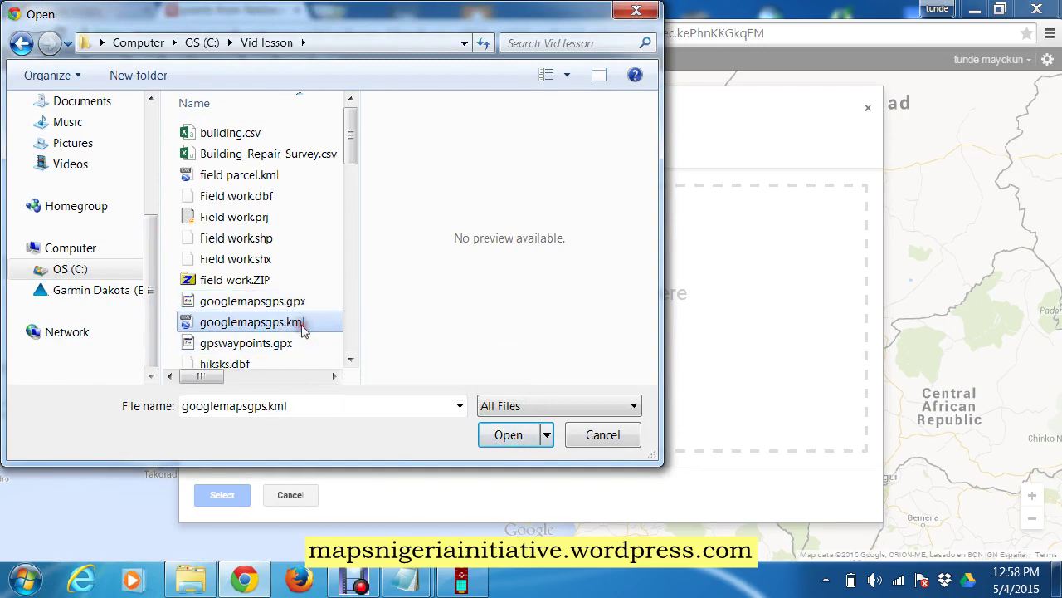
{"action": "left_click", "coordinate": [350, 358]}
{"action": "left_click", "coordinate": [476, 435]}
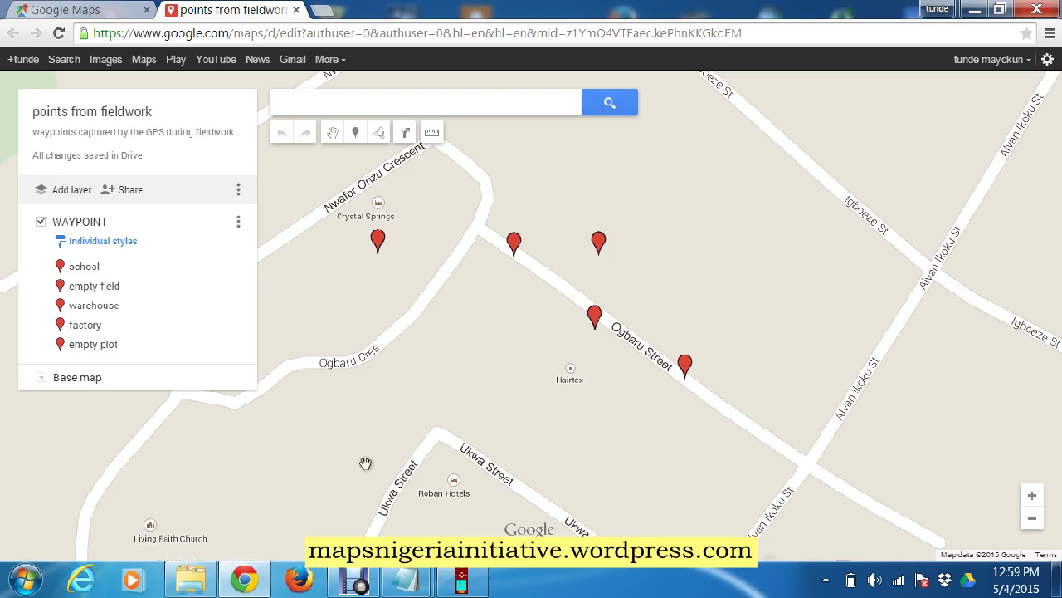
- Once the KML import finishes, open the WAYPOINT layer's Individual styles options
{"action": "left_click", "coordinate": [120, 242]}
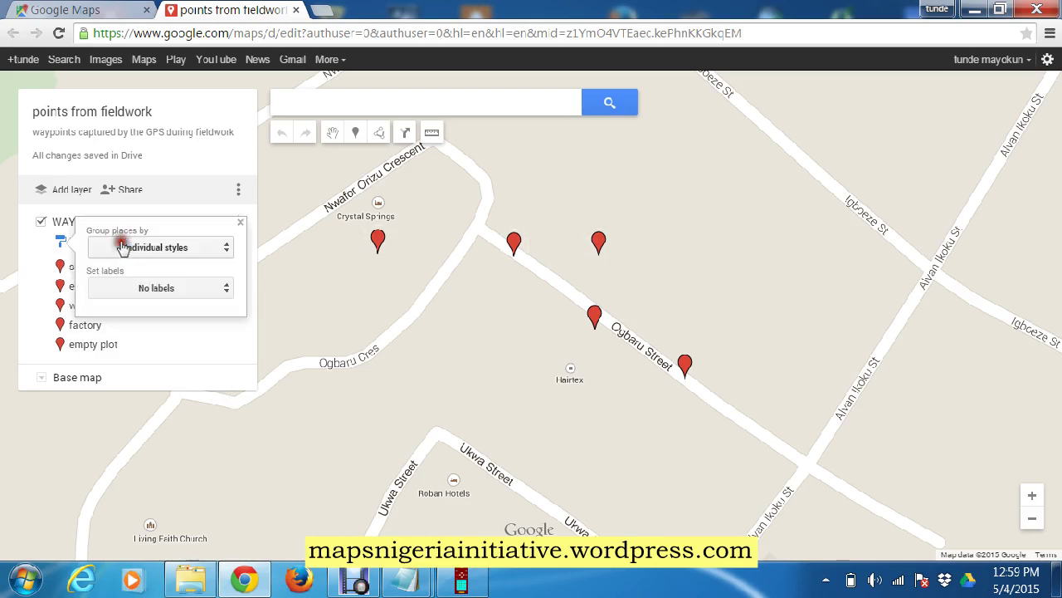
- Set the WAYPOINT layer to group places by Uniform style
{"action": "left_click", "coordinate": [226, 250]}
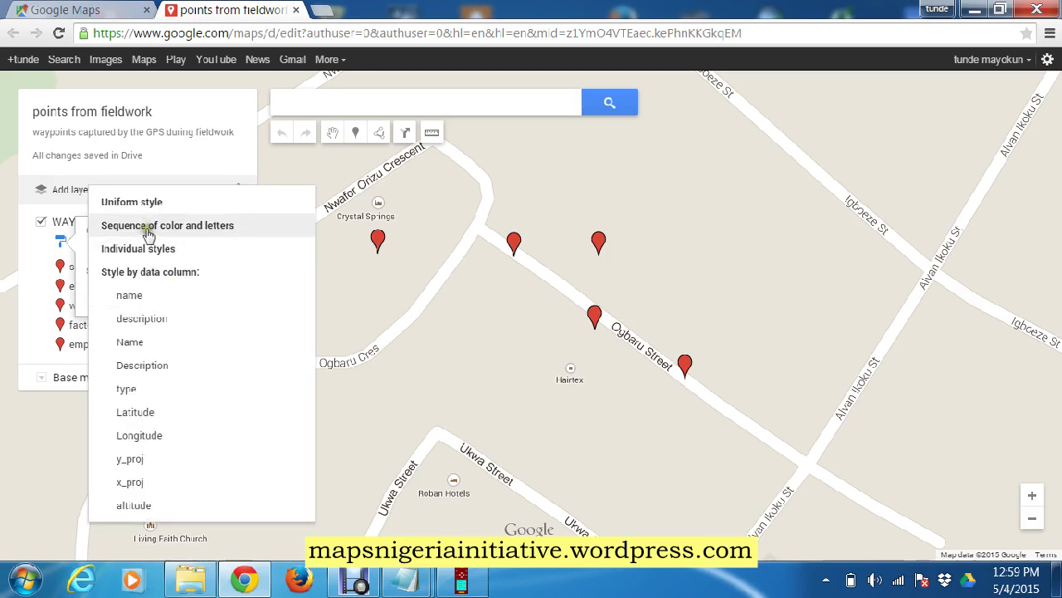
{"action": "left_click", "coordinate": [151, 201]}
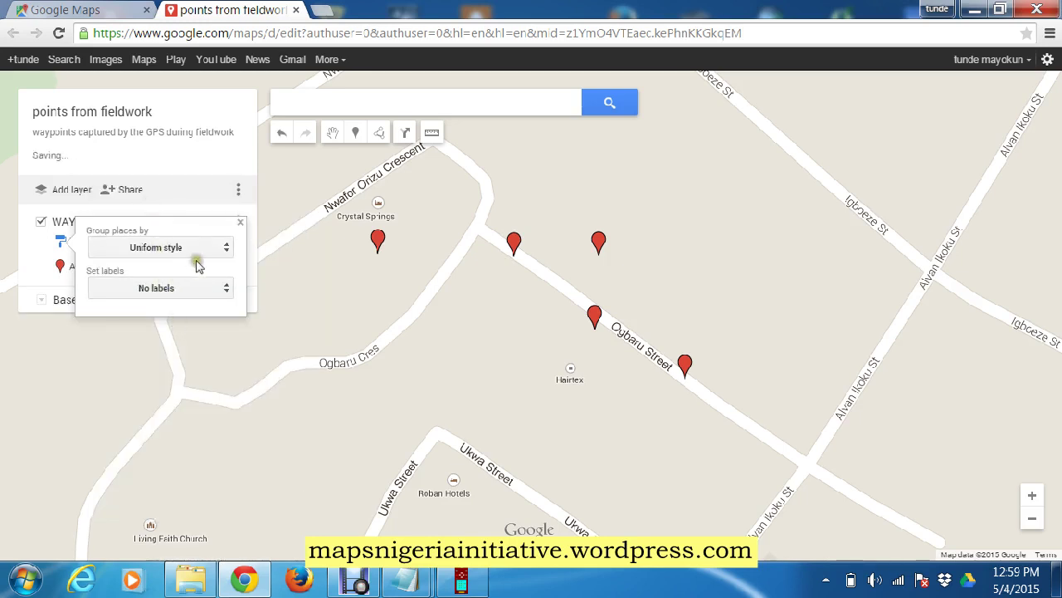
{"action": "left_click", "coordinate": [48, 268]}
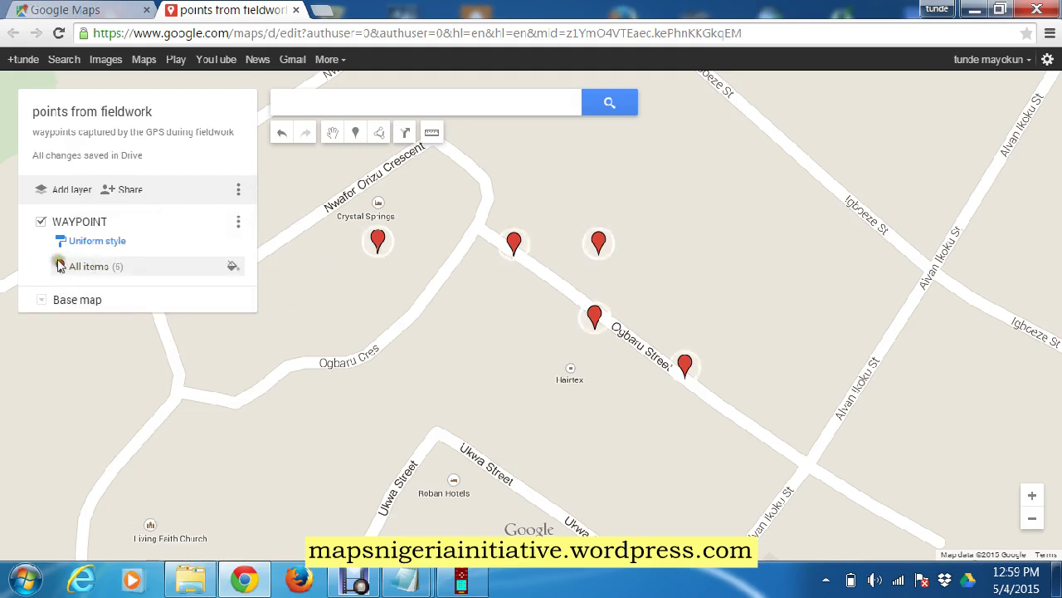
- Rename the WAYPOINT layer to 'parcels'
{"action": "left_click", "coordinate": [138, 222]}
{"action": "left_click", "coordinate": [80, 224]}
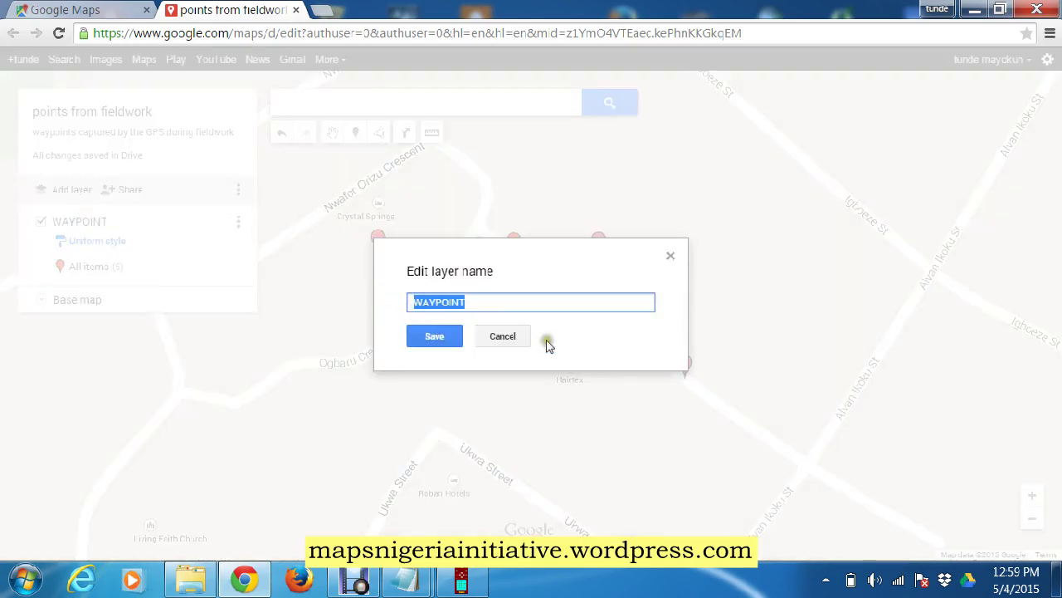
{"action": "key", "text": "BackSpace"}
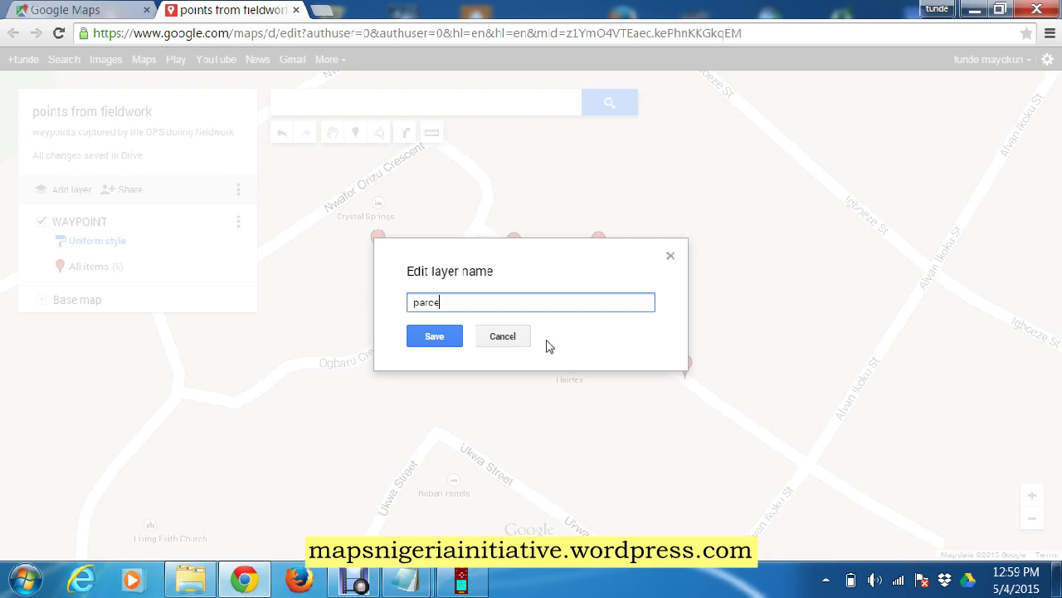
{"action": "left_click", "coordinate": [452, 338]}
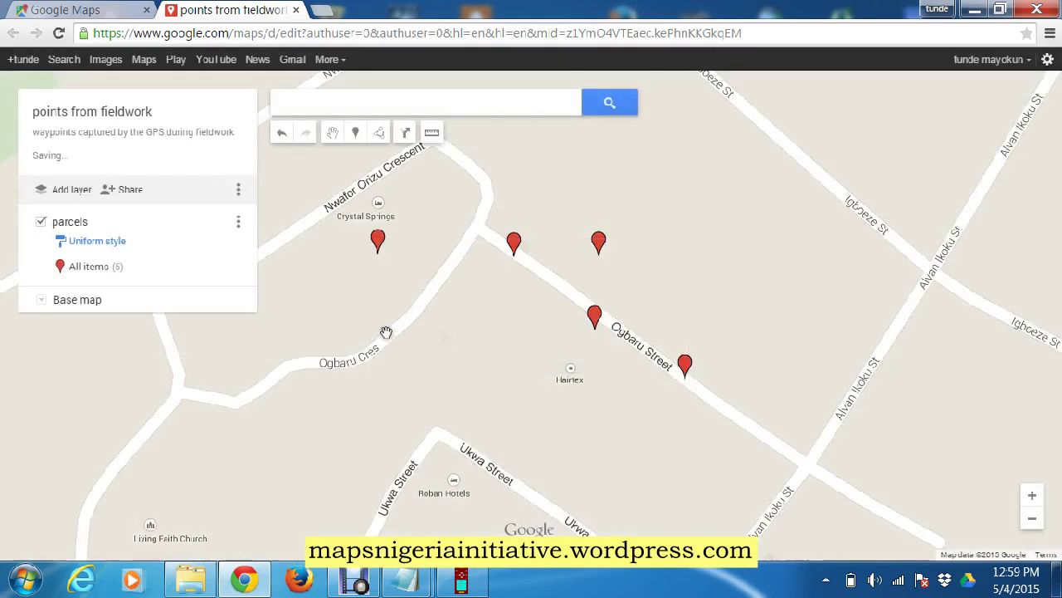
- Make all five parcels markers yellow squares
{"action": "left_click", "coordinate": [231, 266]}
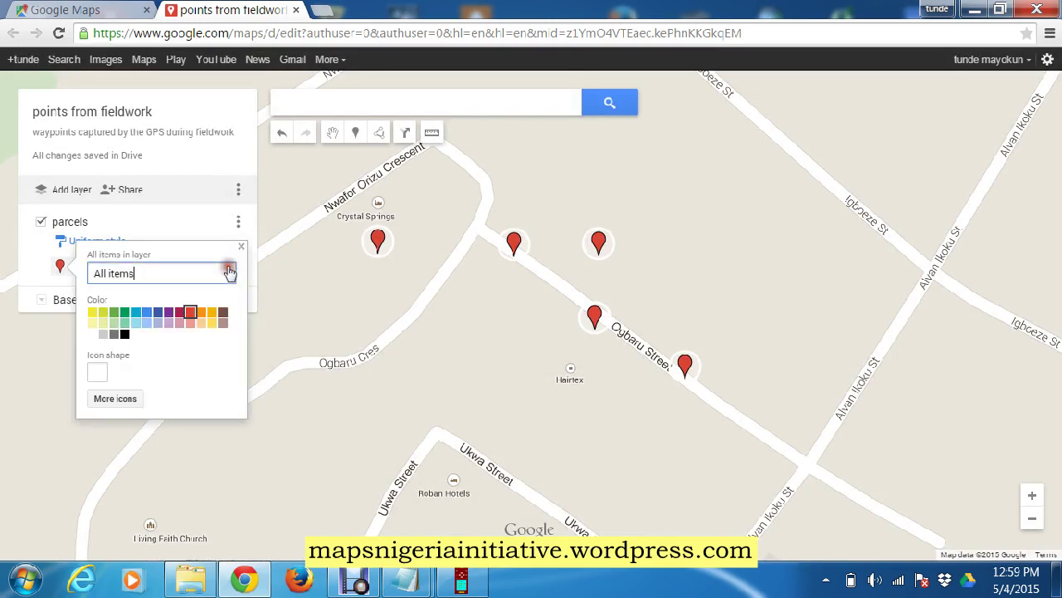
{"action": "left_click", "coordinate": [92, 315]}
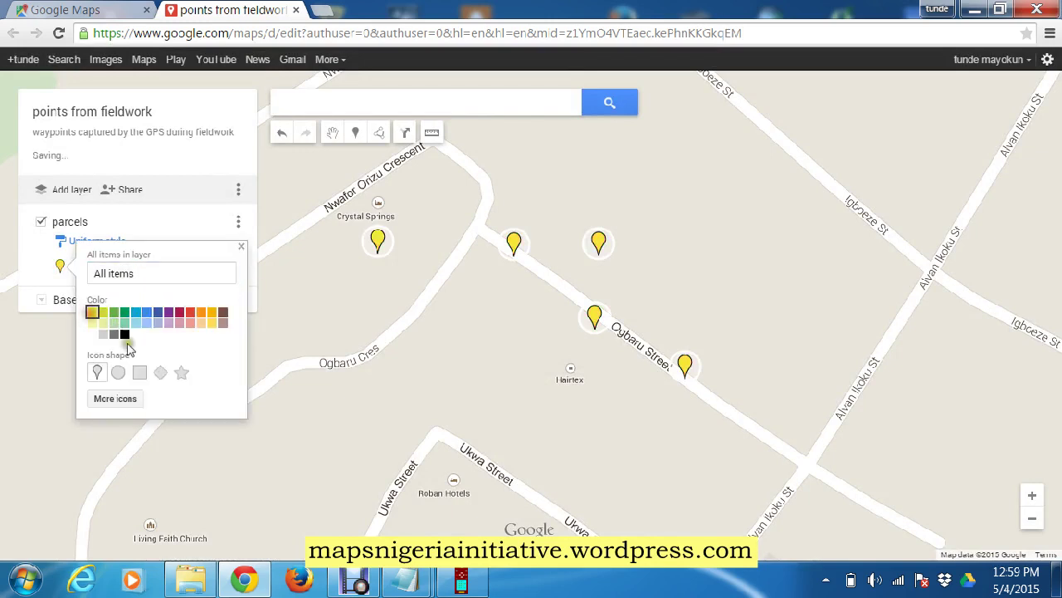
{"action": "left_click", "coordinate": [139, 373]}
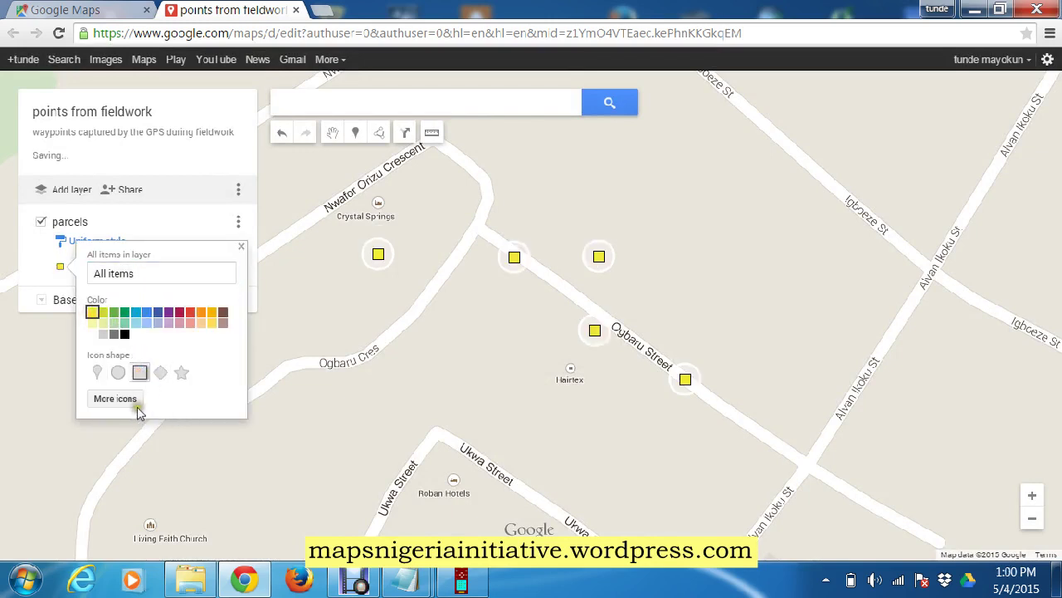
{"action": "left_click", "coordinate": [239, 249]}
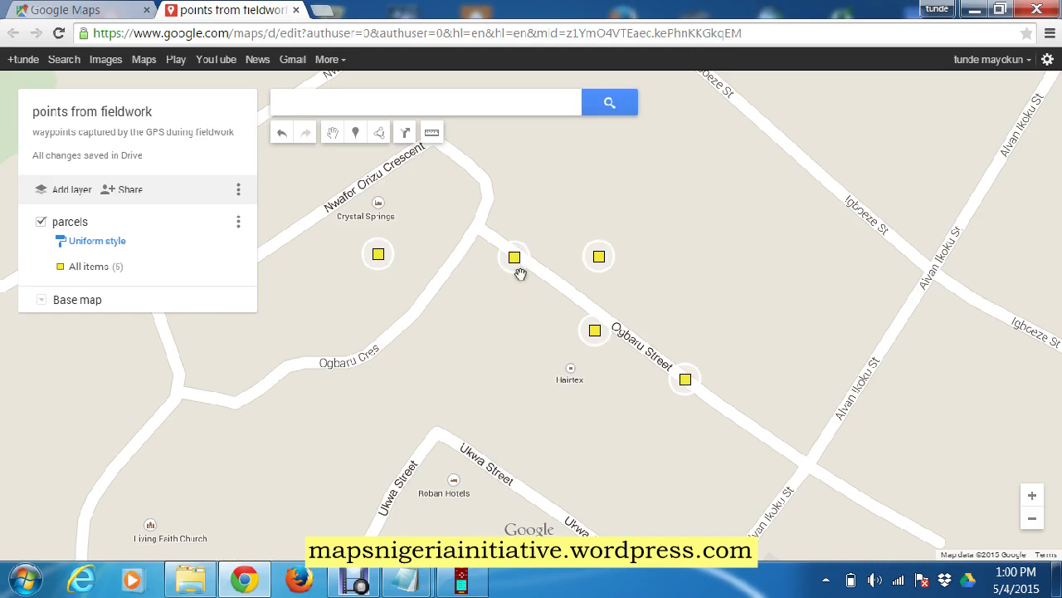
{"action": "left_click", "coordinate": [81, 301]}
- Change the base map to Satellite imagery beneath the yellow parcel markers
{"action": "left_click_drag", "start_coordinate": [642, 285], "coordinate": [695, 261]}
{"action": "left_click", "coordinate": [42, 301]}
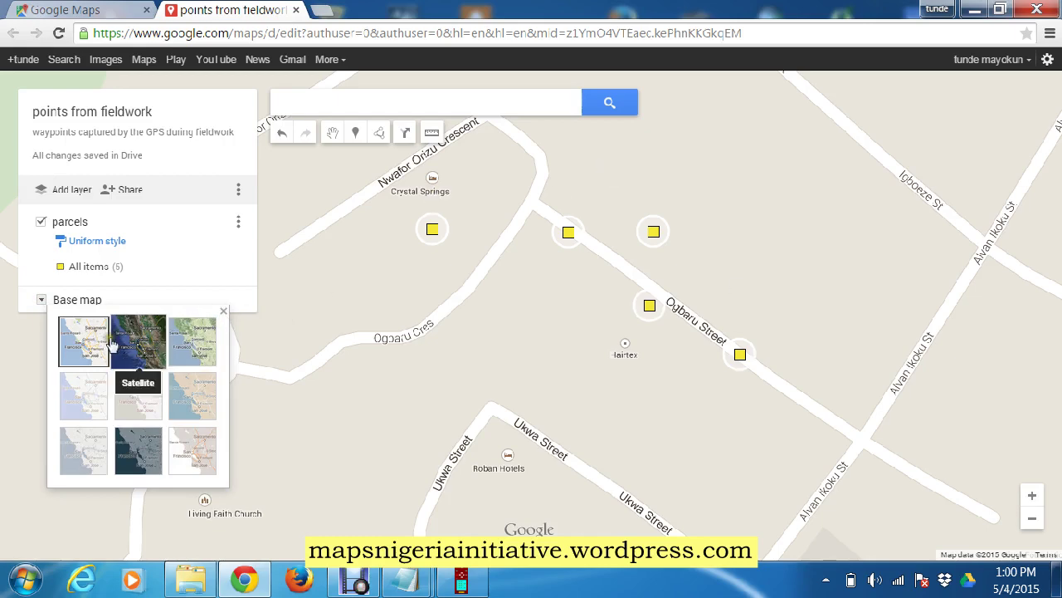
{"action": "left_click", "coordinate": [137, 347]}
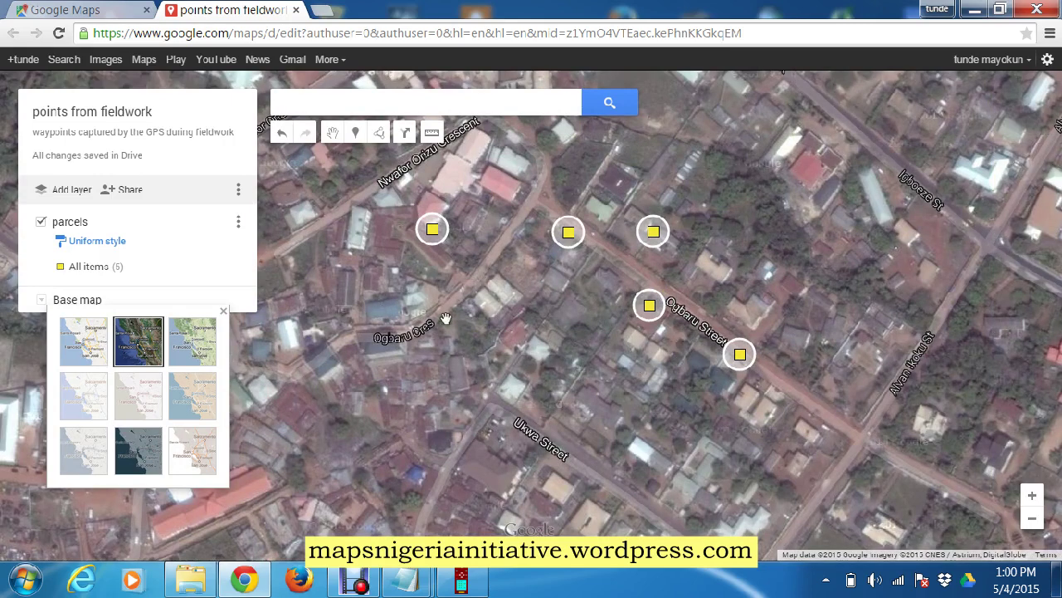
{"action": "left_click", "coordinate": [668, 258]}
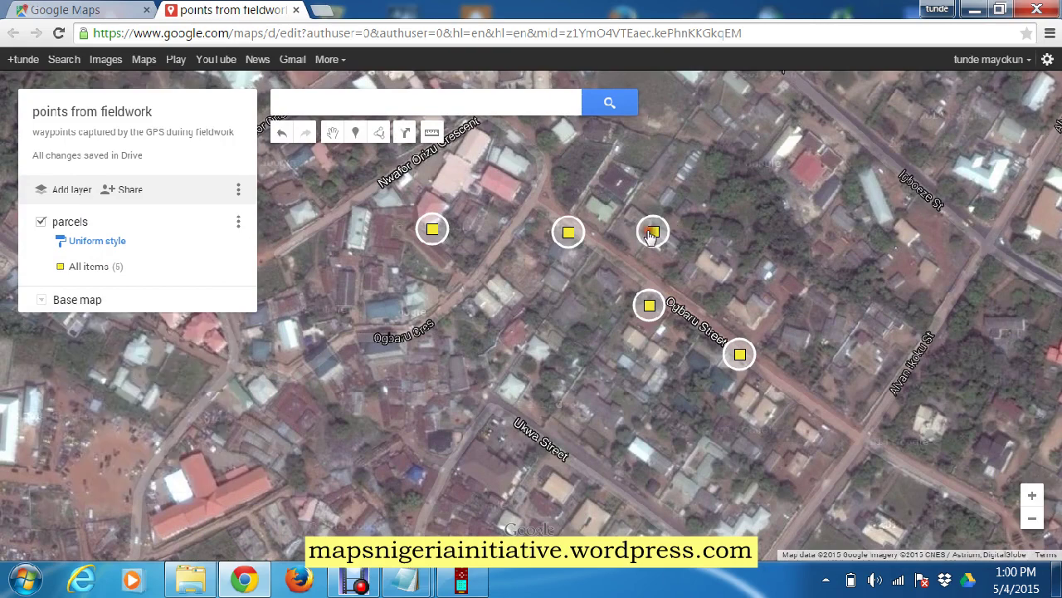
- Retitle the empty field waypoint near Ogbaru Street to 'parcels'
{"action": "left_click", "coordinate": [653, 233]}
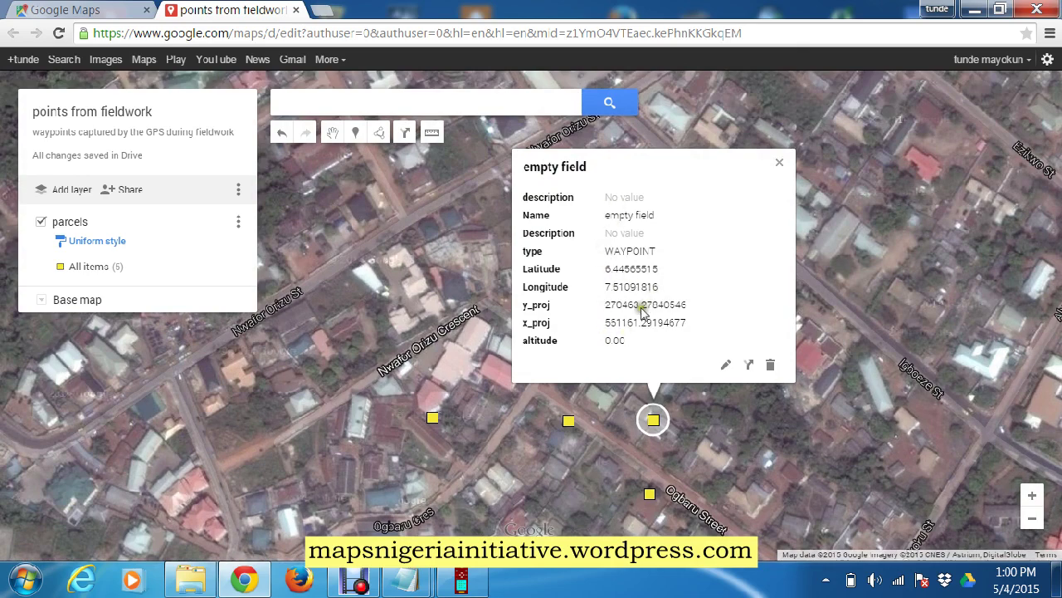
{"action": "left_click", "coordinate": [724, 366]}
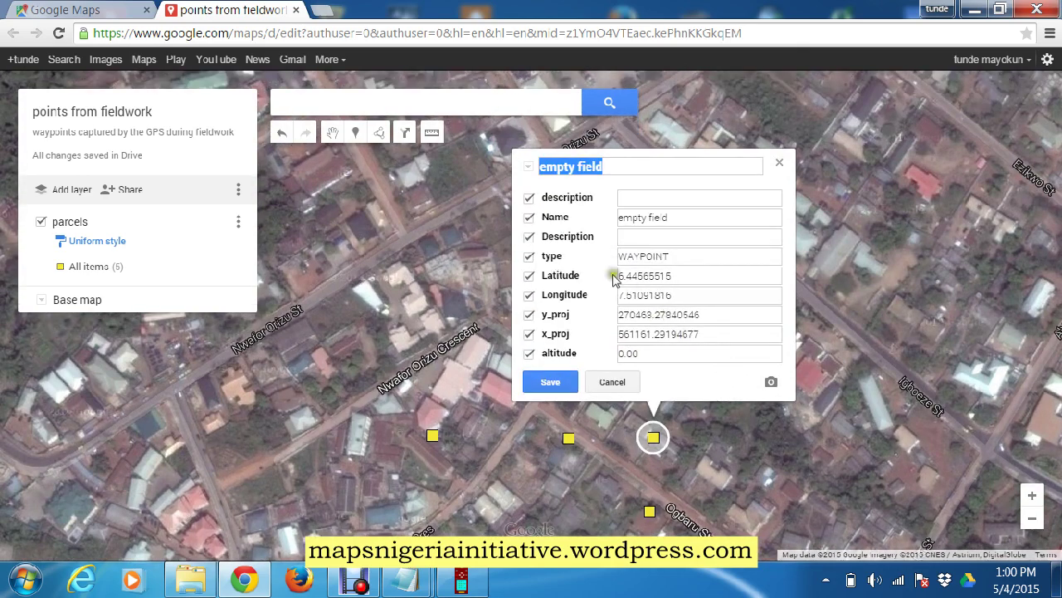
{"action": "key", "text": "BackSpace"}
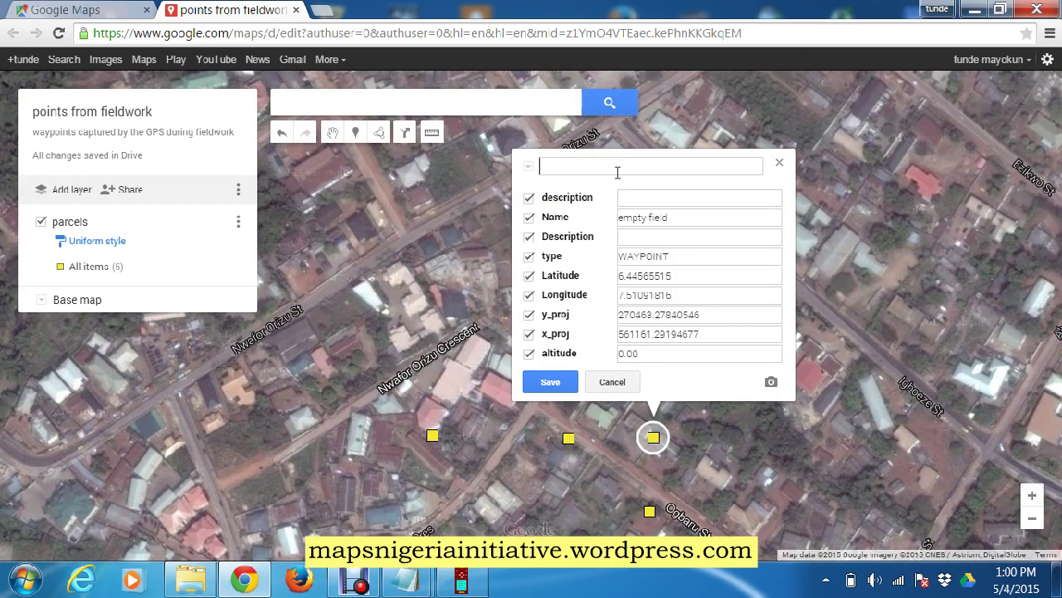
{"action": "type", "text": "parcels"}
- Describe it as 'waypoints captured during fieldwork' and hide description, y_proj and x_proj
{"action": "left_click", "coordinate": [529, 199]}
{"action": "left_click", "coordinate": [530, 238]}
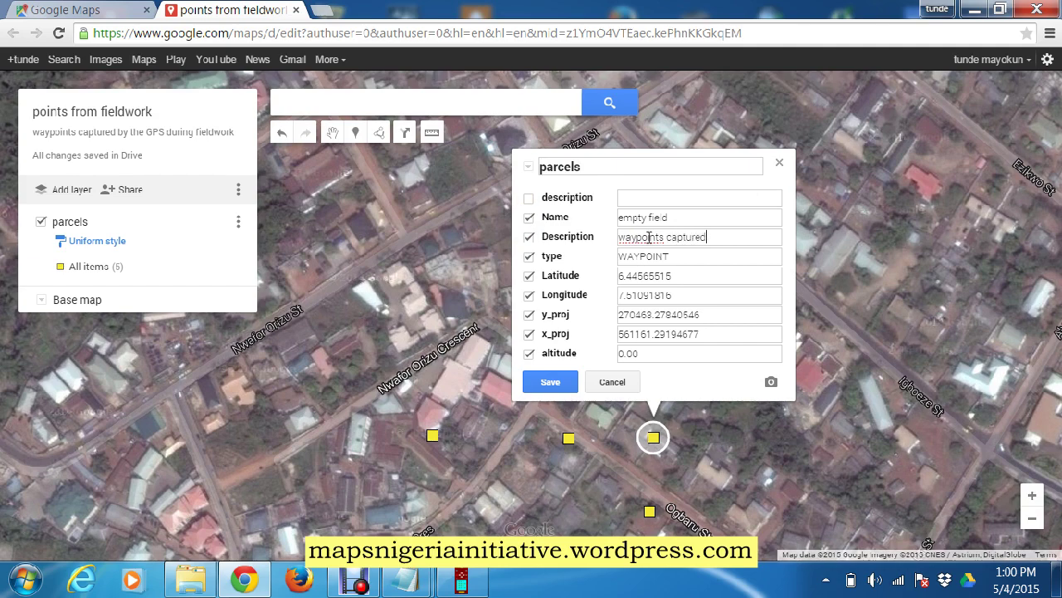
{"action": "type", "text": "ng field"}
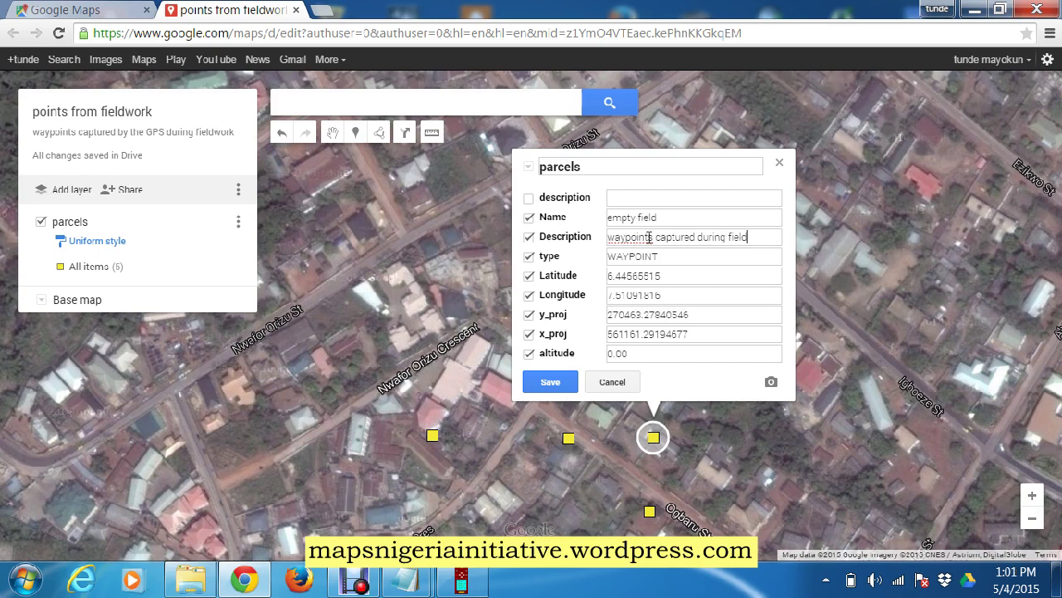
{"action": "type", "text": "work"}
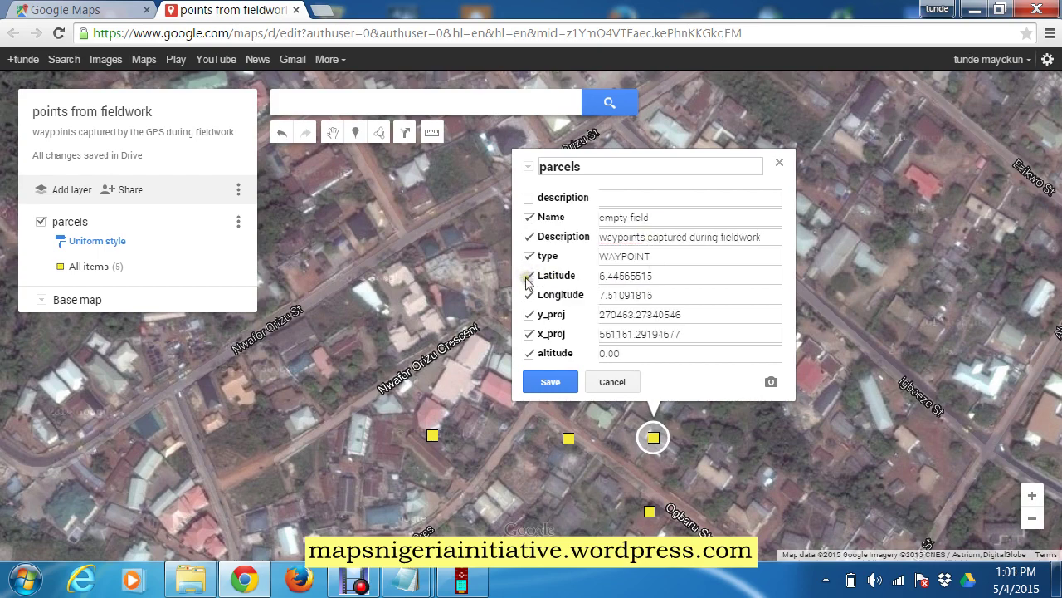
{"action": "left_click", "coordinate": [529, 315]}
{"action": "left_click", "coordinate": [528, 334]}
{"action": "left_click", "coordinate": [530, 354]}
- Attach a photo to the parcels waypoint using the image URL copied from Notepad
{"action": "left_click", "coordinate": [769, 382]}
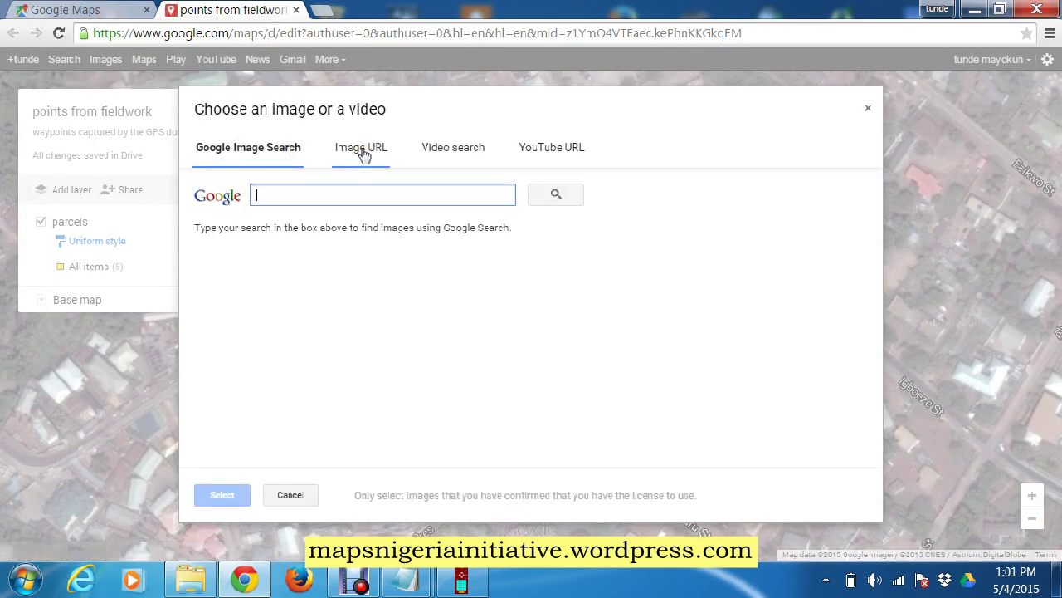
{"action": "left_click", "coordinate": [362, 154]}
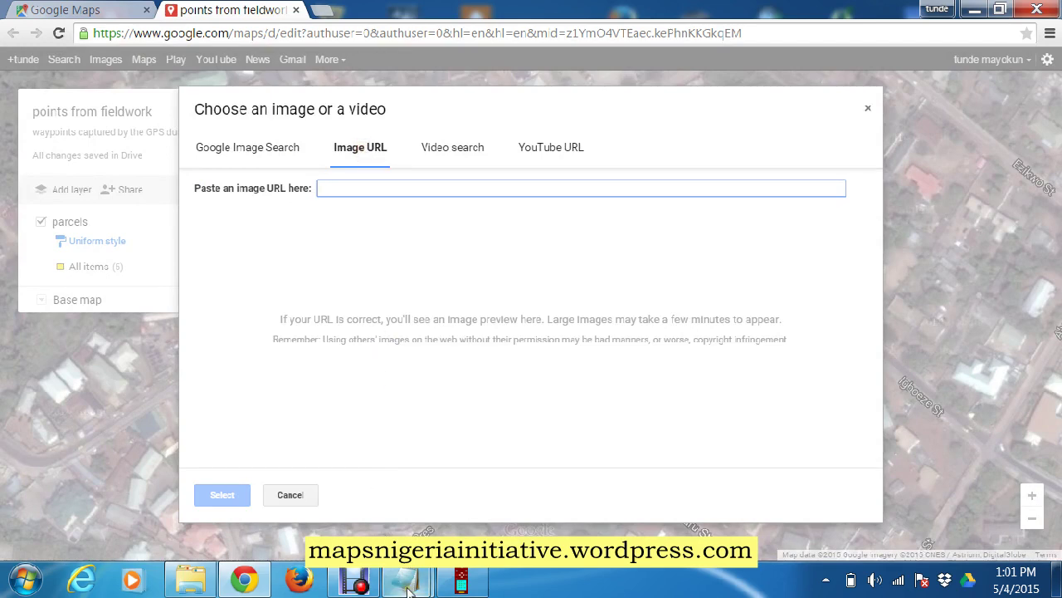
{"action": "mouse_move", "coordinate": [407, 588]}
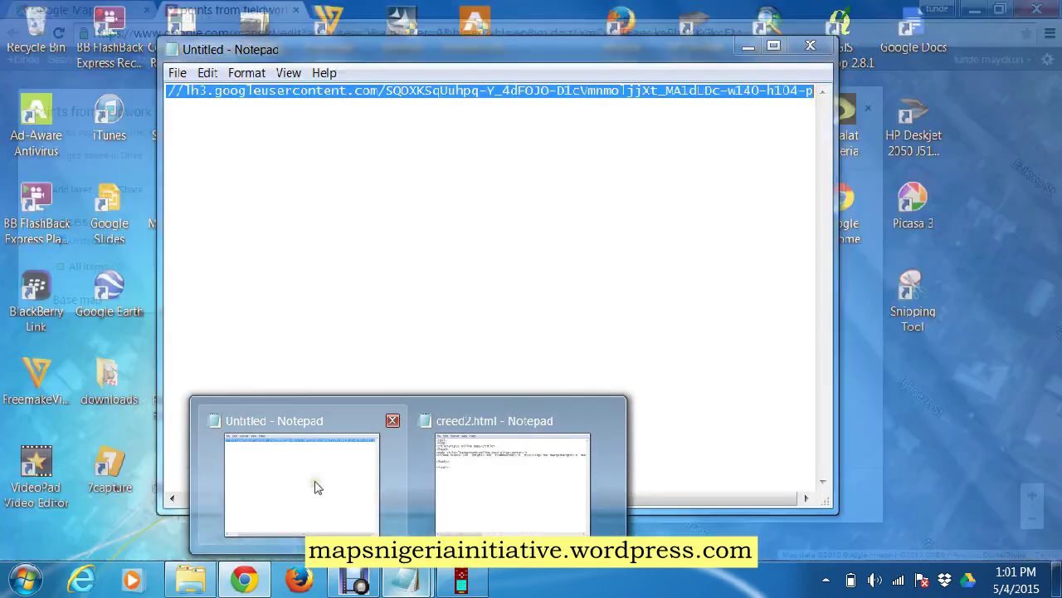
{"action": "left_click", "coordinate": [313, 486]}
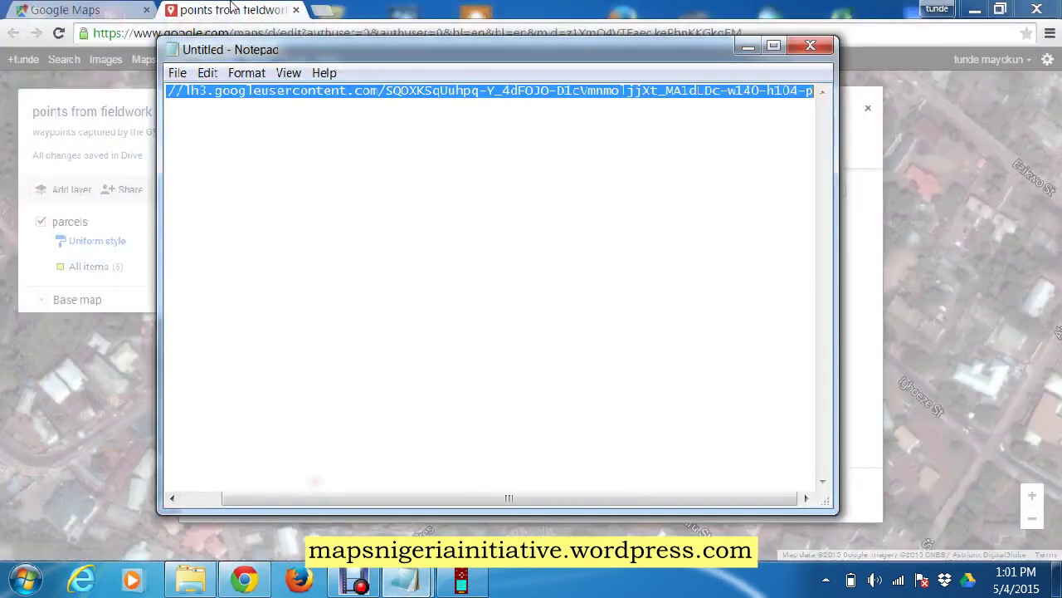
{"action": "right_click", "coordinate": [217, 89]}
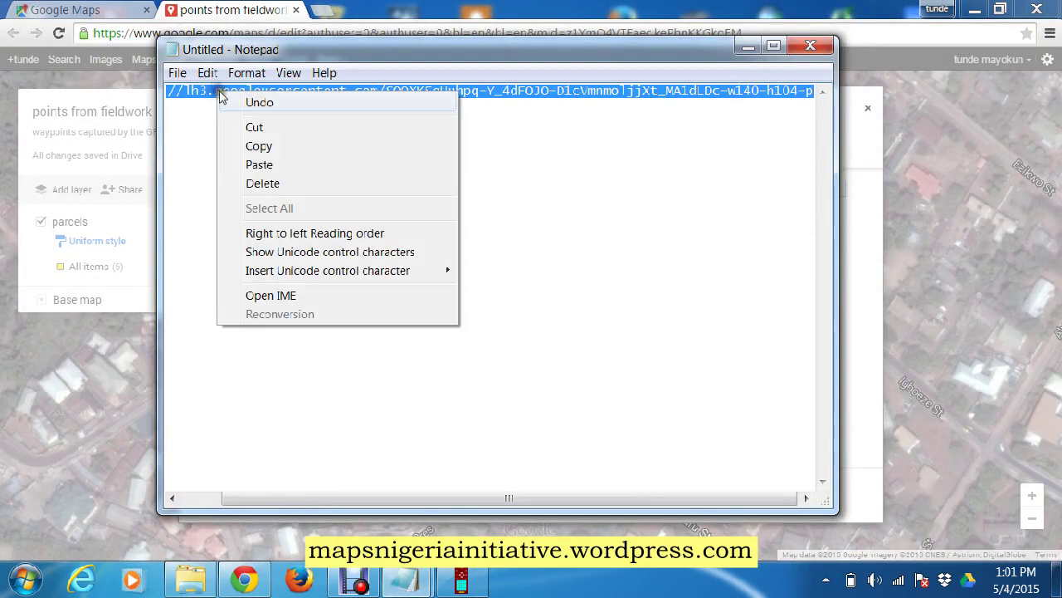
{"action": "left_click", "coordinate": [259, 146]}
{"action": "left_click", "coordinate": [747, 48]}
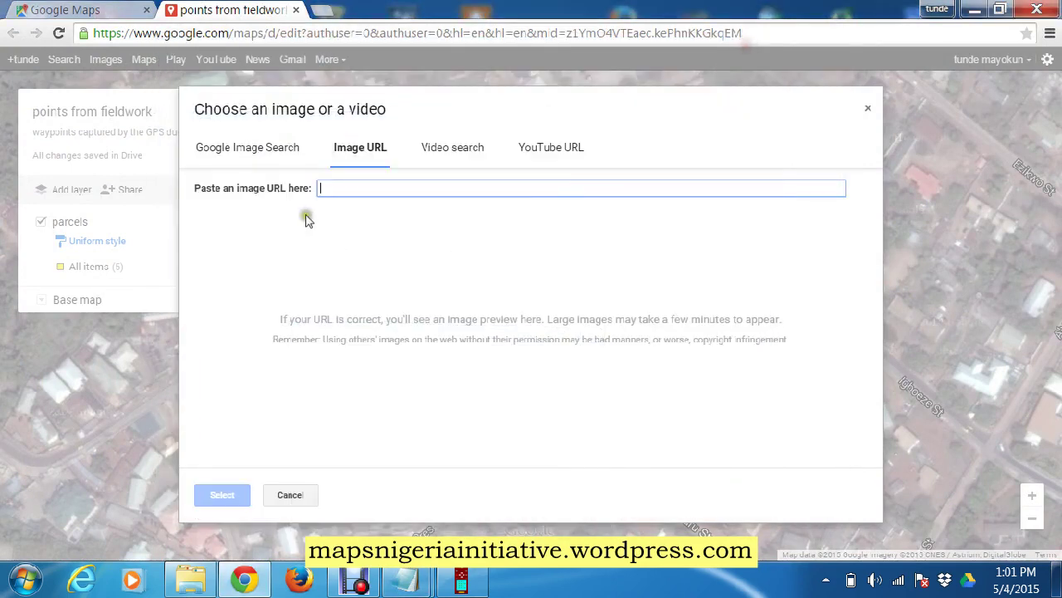
{"action": "right_click", "coordinate": [340, 189]}
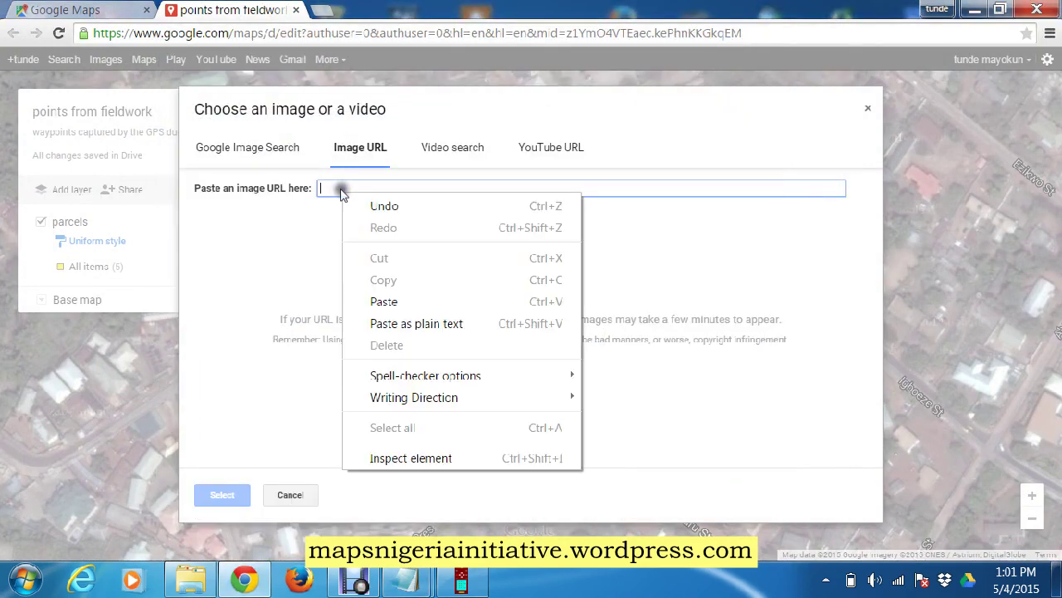
{"action": "left_click", "coordinate": [383, 301]}
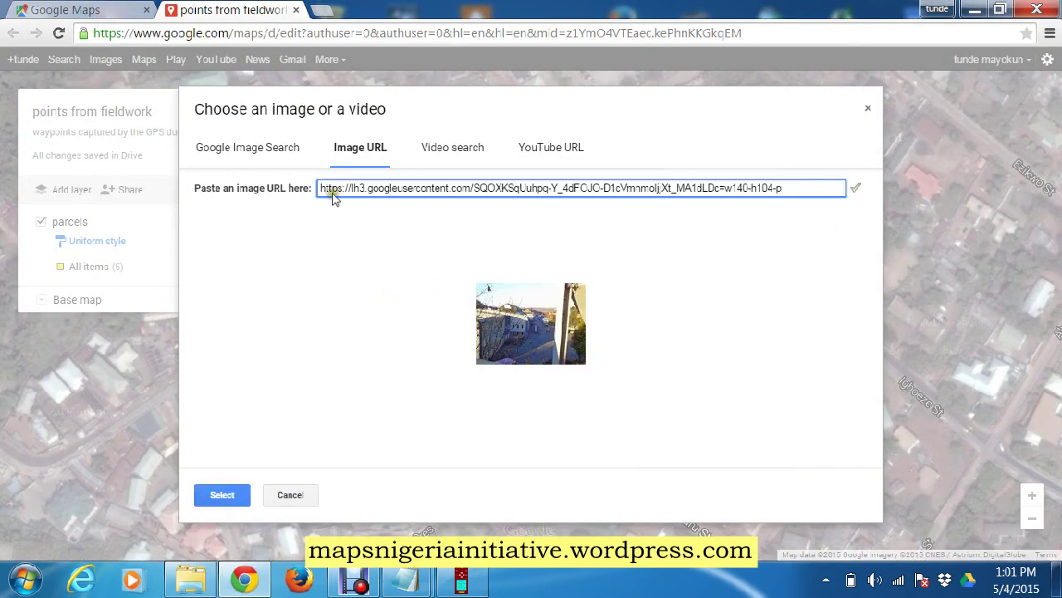
{"action": "left_click", "coordinate": [222, 495]}
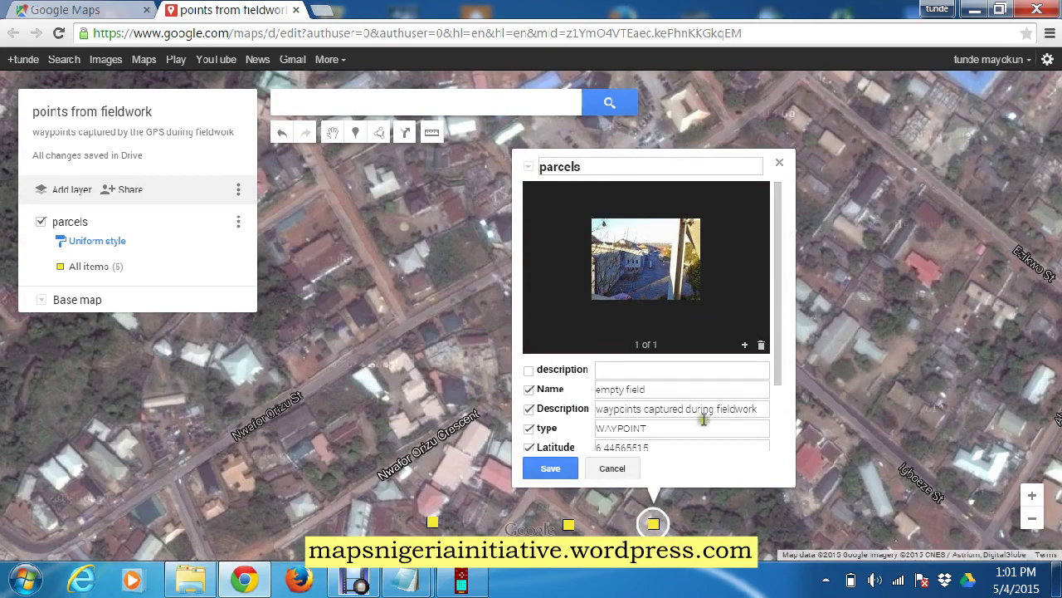
- Save the parcels waypoint's new photo and details, then close its info card
{"action": "scroll", "coordinate": [776, 438], "scroll_direction": "down", "scroll_amount": 2}
{"action": "left_click", "coordinate": [553, 468]}
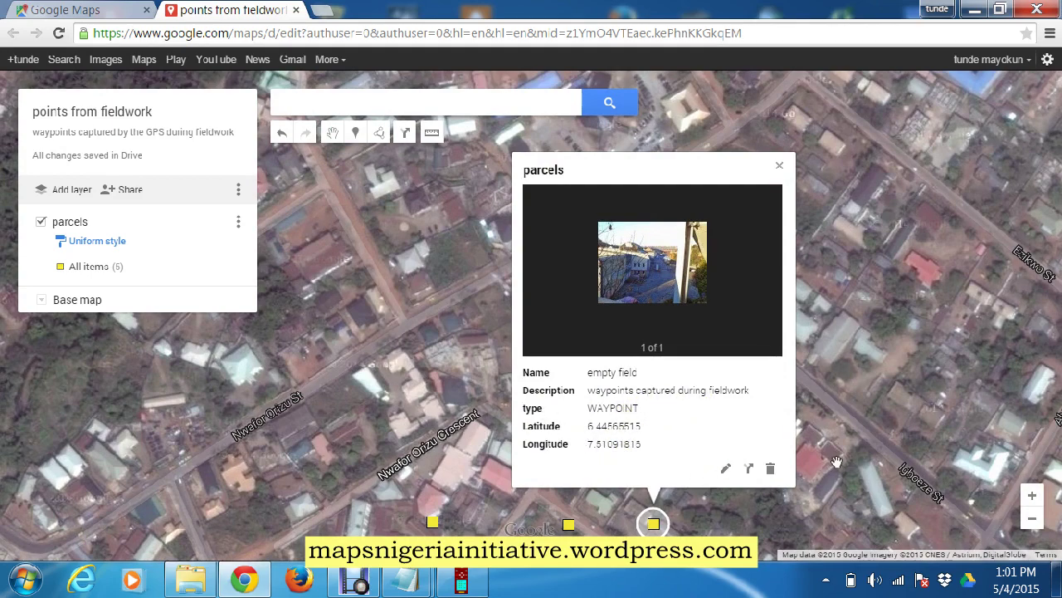
{"action": "left_click", "coordinate": [838, 462]}
{"action": "left_click_drag", "start_coordinate": [747, 437], "coordinate": [841, 265]}
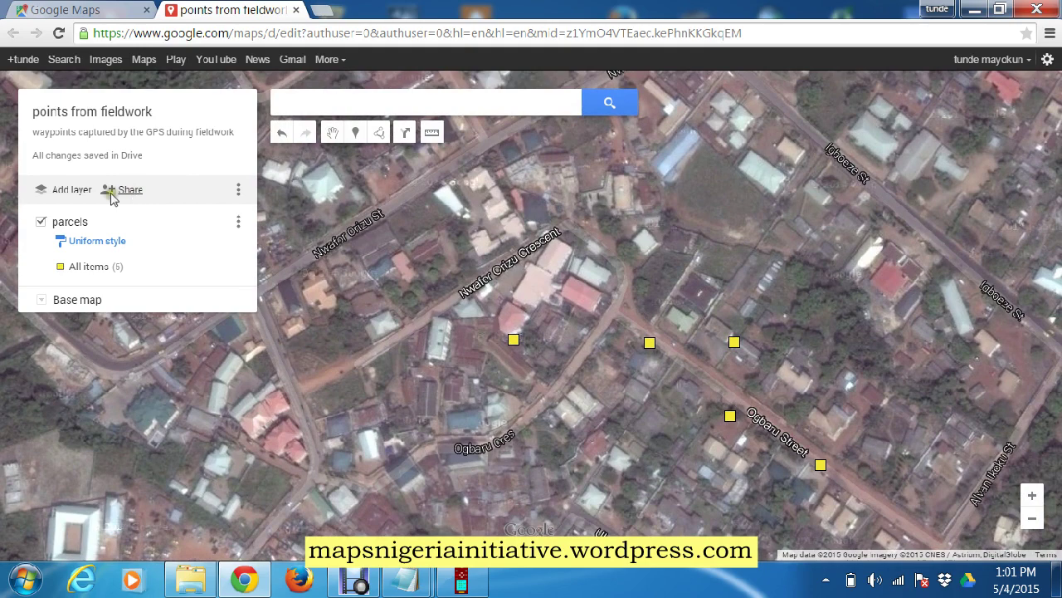
- Share the map as Public on the web, with invited people set to Can view
{"action": "left_click", "coordinate": [126, 193]}
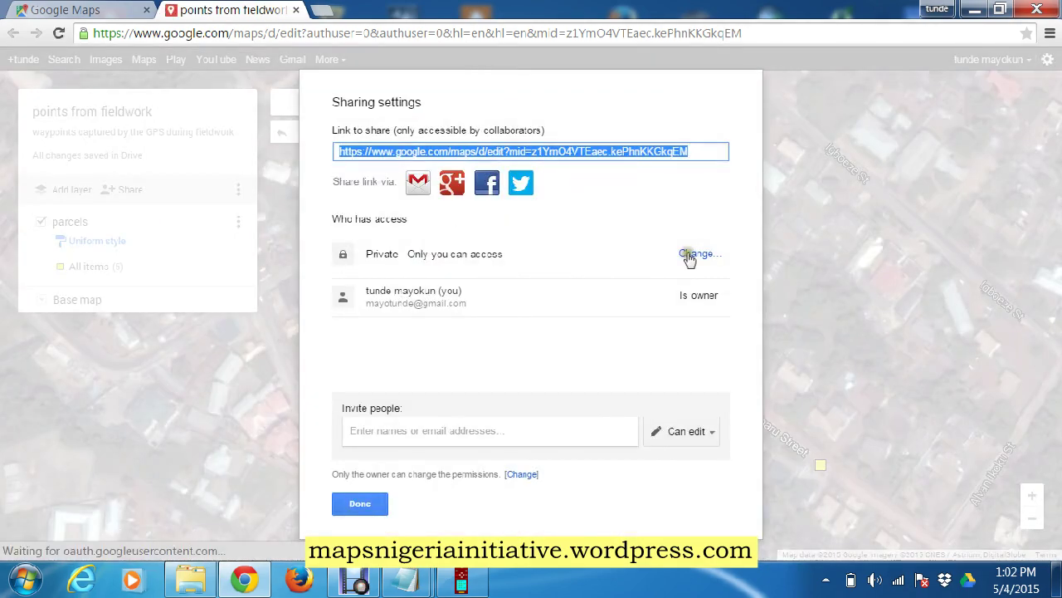
{"action": "left_click", "coordinate": [694, 254]}
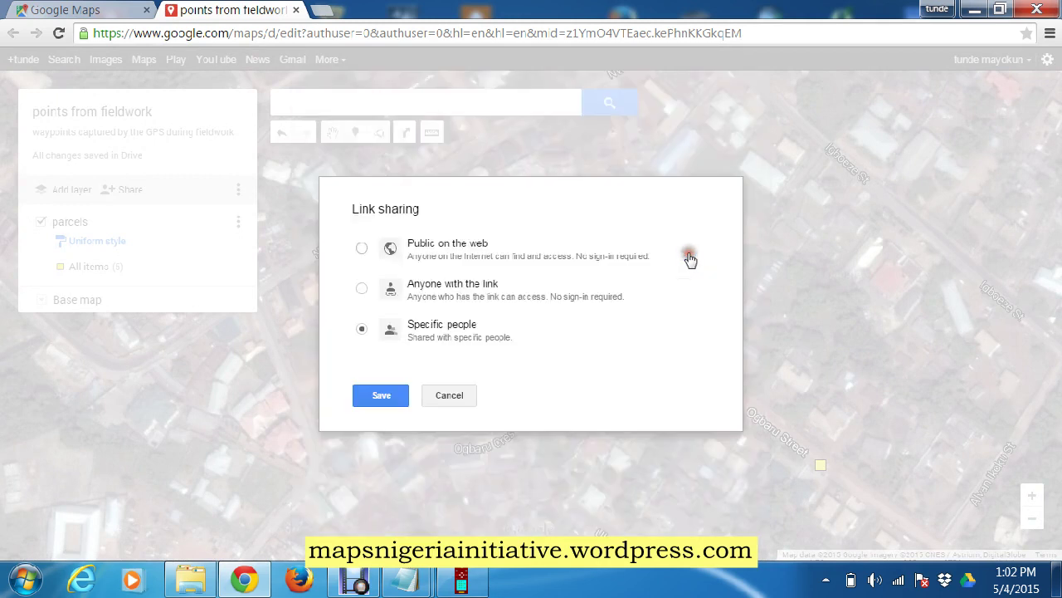
{"action": "left_click", "coordinate": [363, 247]}
{"action": "left_click", "coordinate": [366, 427]}
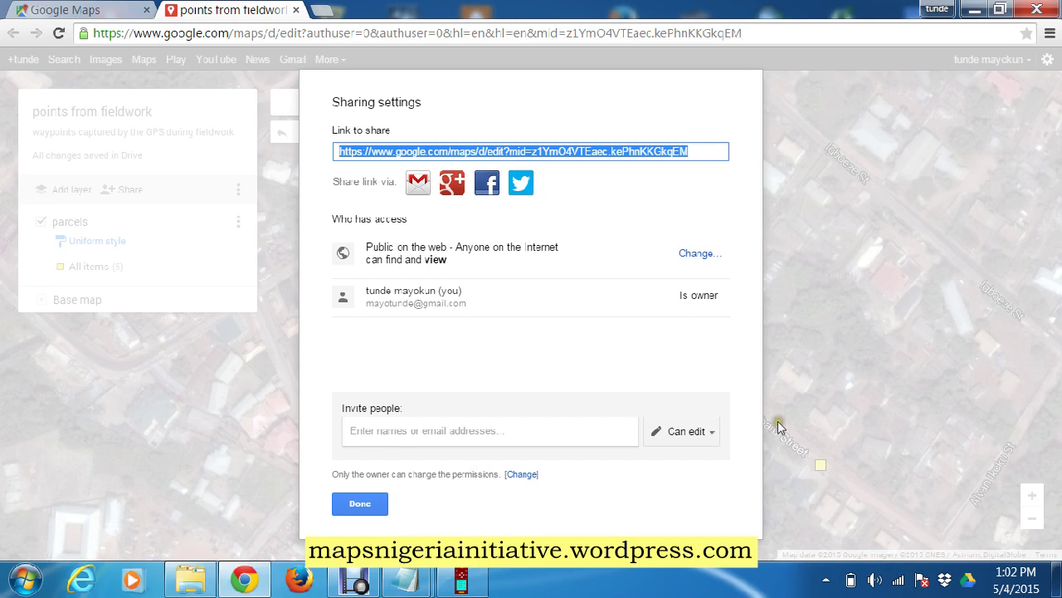
{"action": "left_click", "coordinate": [710, 432]}
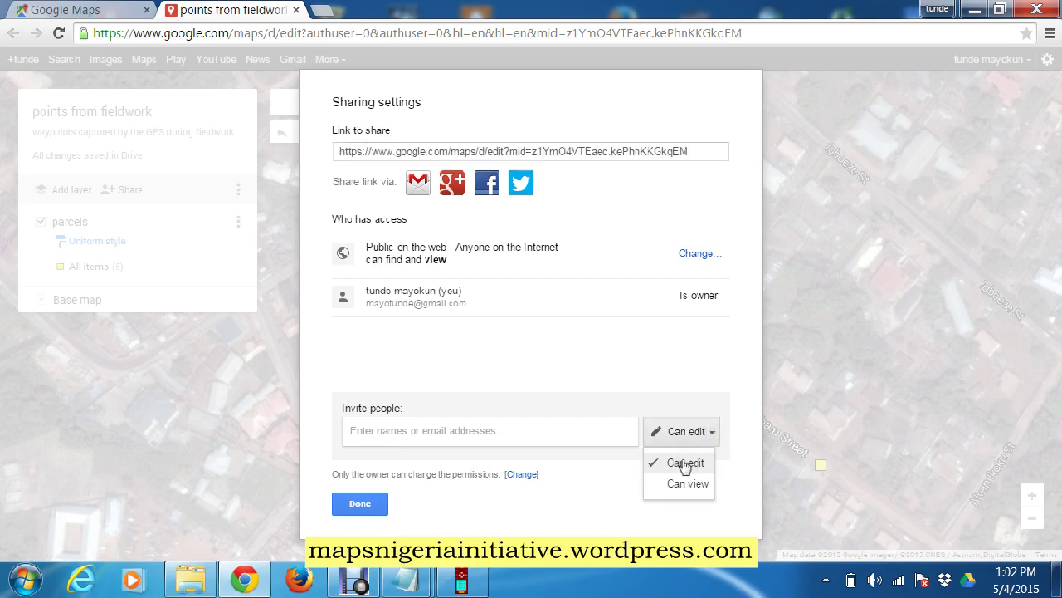
{"action": "left_click", "coordinate": [685, 487]}
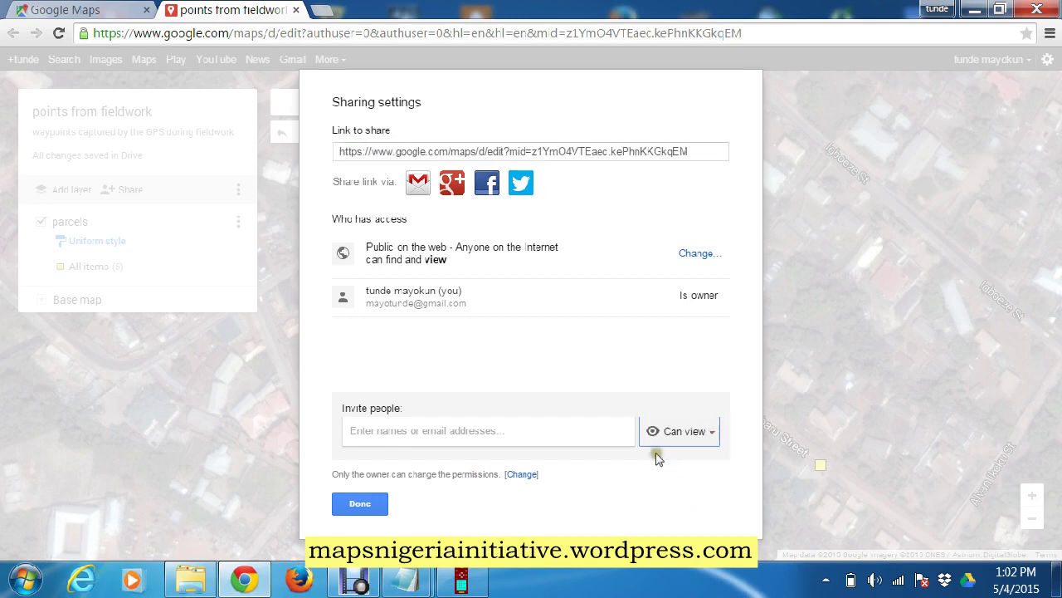